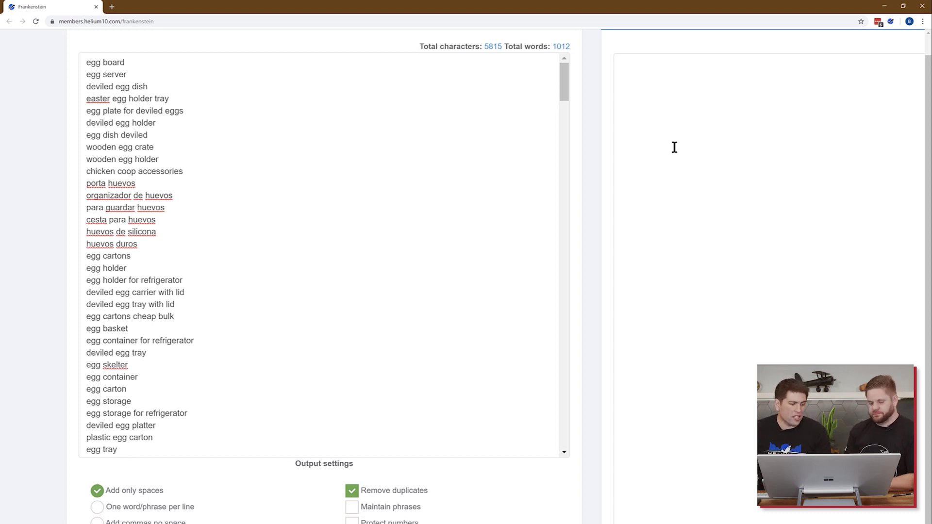
Point out the repeated word "egg" across several phrases in the original keywords list.
{"action": "double_click", "coordinate": [94, 316]}
{"action": "double_click", "coordinate": [94, 329]}
{"action": "double_click", "coordinate": [92, 341]}
{"action": "double_click", "coordinate": [93, 365]}
{"action": "double_click", "coordinate": [93, 378]}
{"action": "double_click", "coordinate": [93, 389]}
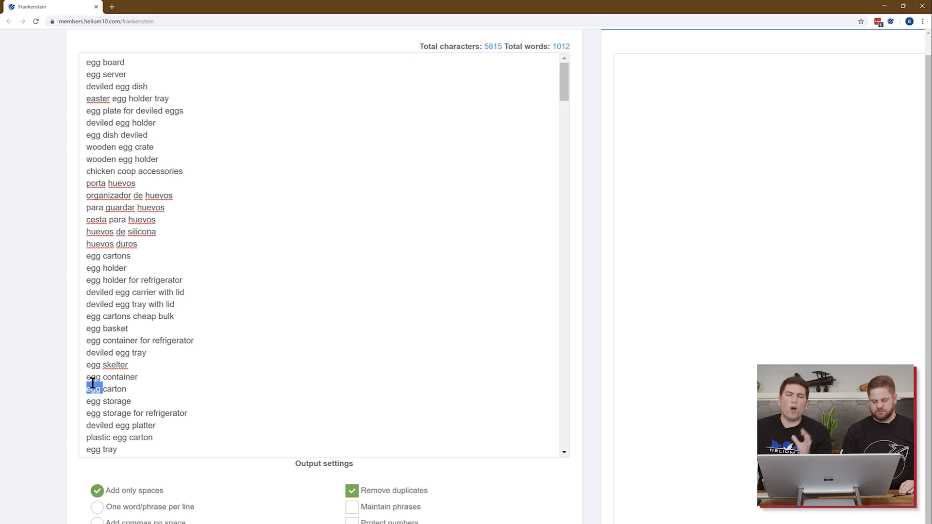
Process the original keywords into space-separated output with duplicates removed and text converted to lowercase.
{"action": "key", "text": "ctrl+minus"}
{"action": "key", "text": "ctrl+minus"}
{"action": "key", "text": "ctrl+minus"}
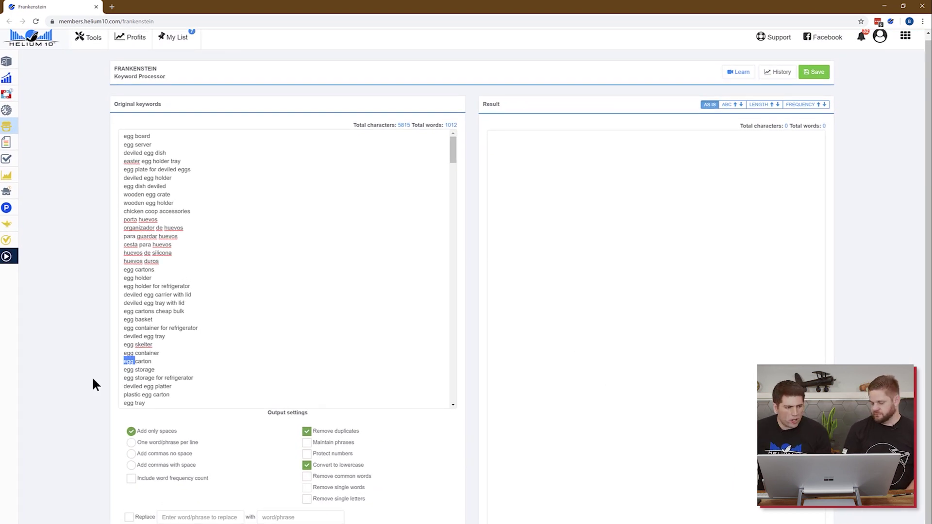
{"action": "scroll", "coordinate": [93, 379], "scroll_direction": "down", "scroll_amount": 1}
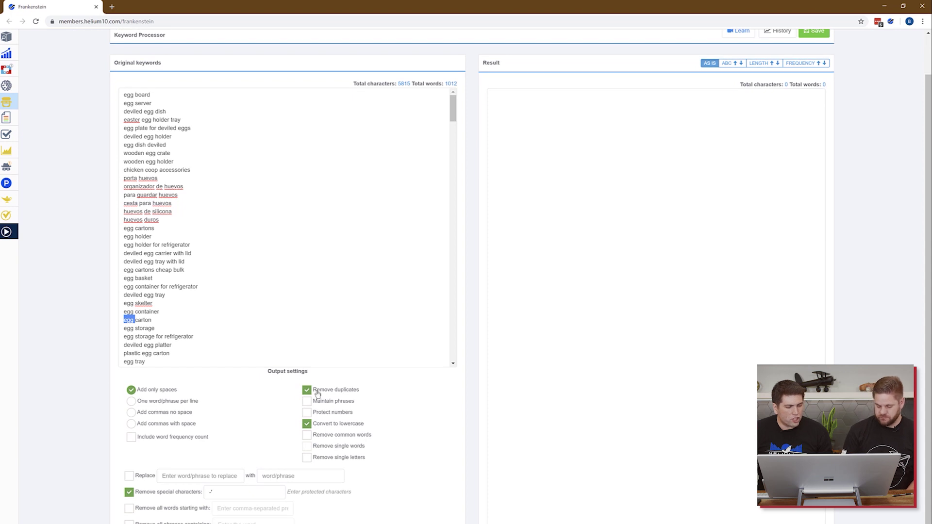
{"action": "left_click", "coordinate": [311, 523]}
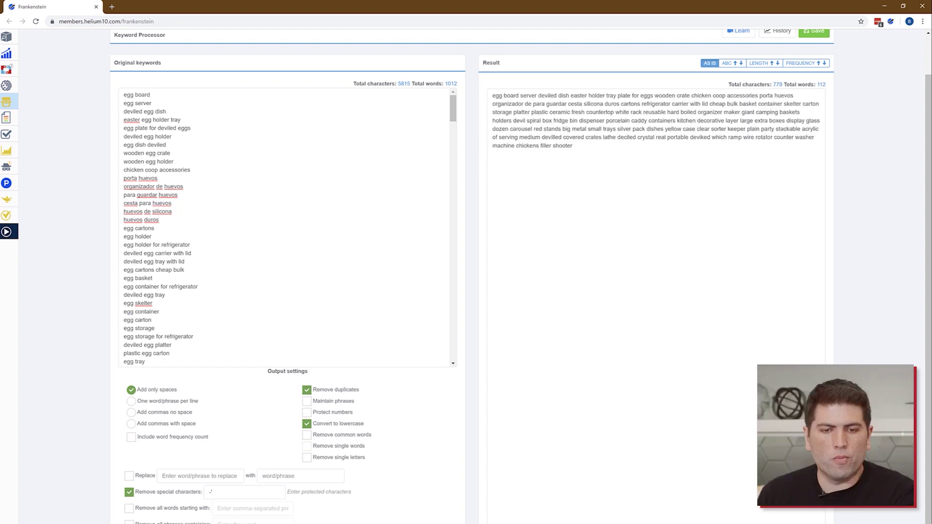
Exclude common words and single letters from the processed keyword result.
{"action": "key", "text": "ctrl+plus"}
{"action": "key", "text": "ctrl+plus"}
{"action": "key", "text": "ctrl+plus"}
{"action": "key", "text": "ctrl+plus"}
{"action": "scroll", "coordinate": [780, 125], "scroll_direction": "down", "scroll_amount": 3}
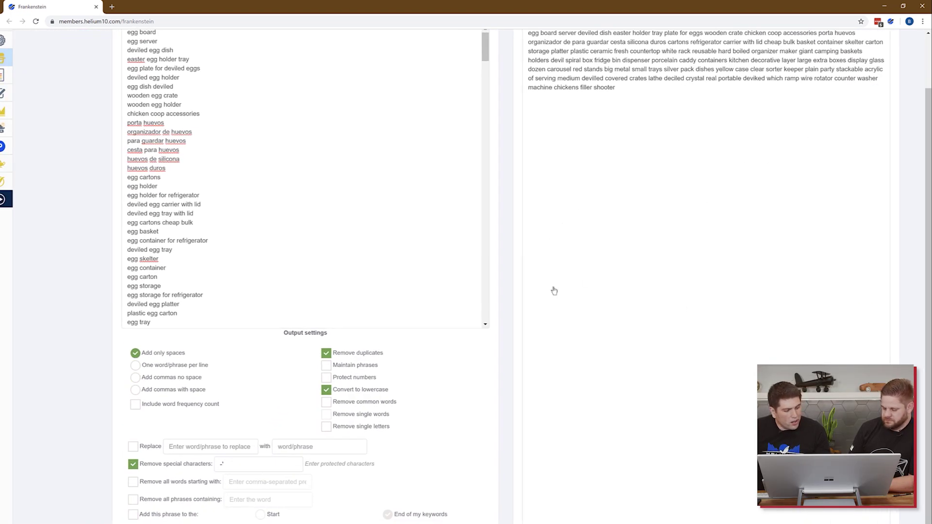
{"action": "left_click", "coordinate": [374, 403]}
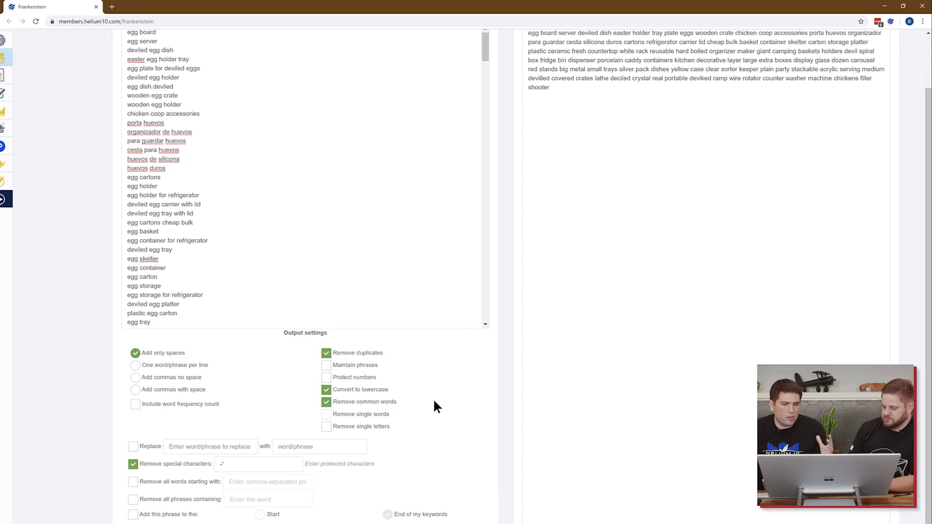
{"action": "left_click", "coordinate": [381, 427]}
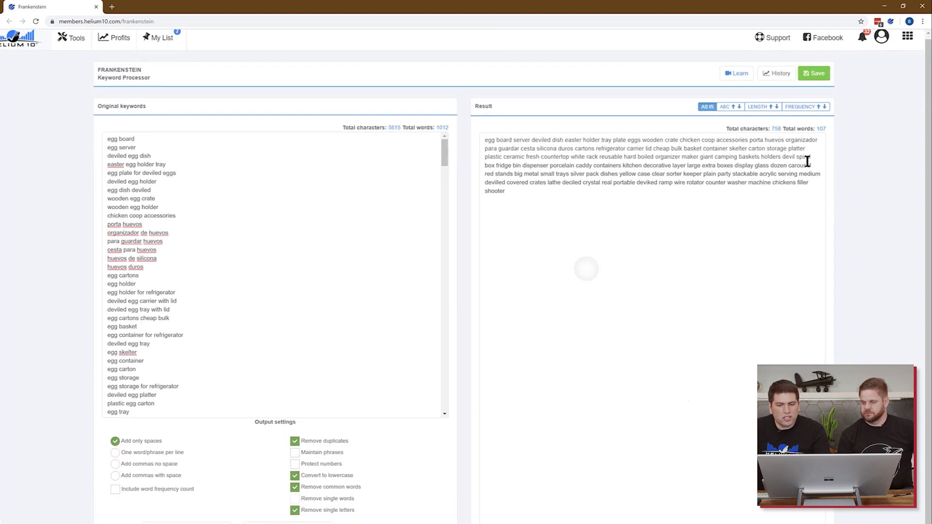
Change the output format to one word/phrase per line and look through the resulting word list.
{"action": "scroll", "coordinate": [806, 160], "scroll_direction": "down", "scroll_amount": 2}
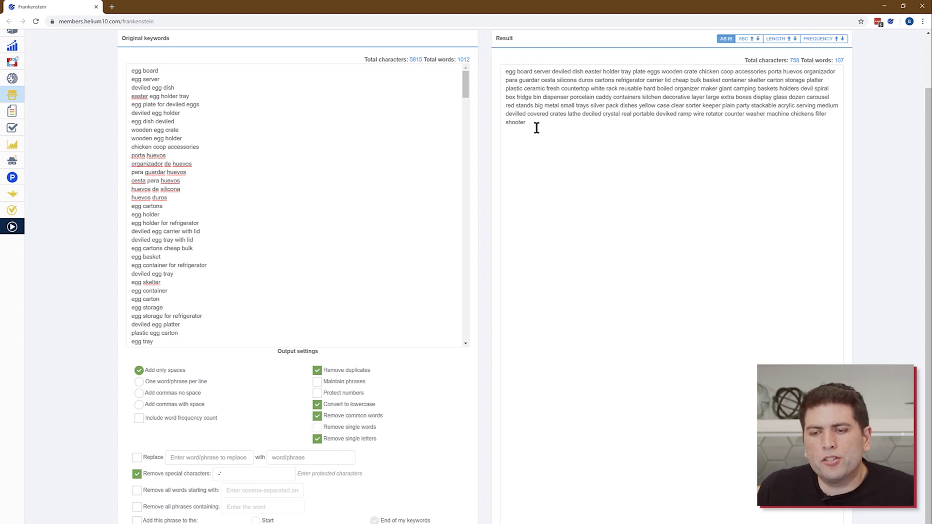
{"action": "key", "text": "ctrl+plus"}
{"action": "key", "text": "ctrl+minus"}
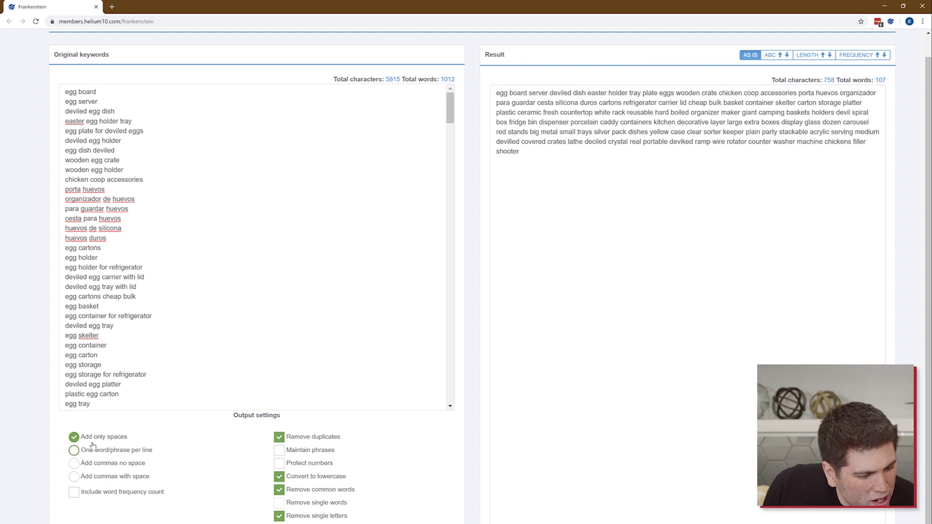
{"action": "left_click", "coordinate": [74, 450]}
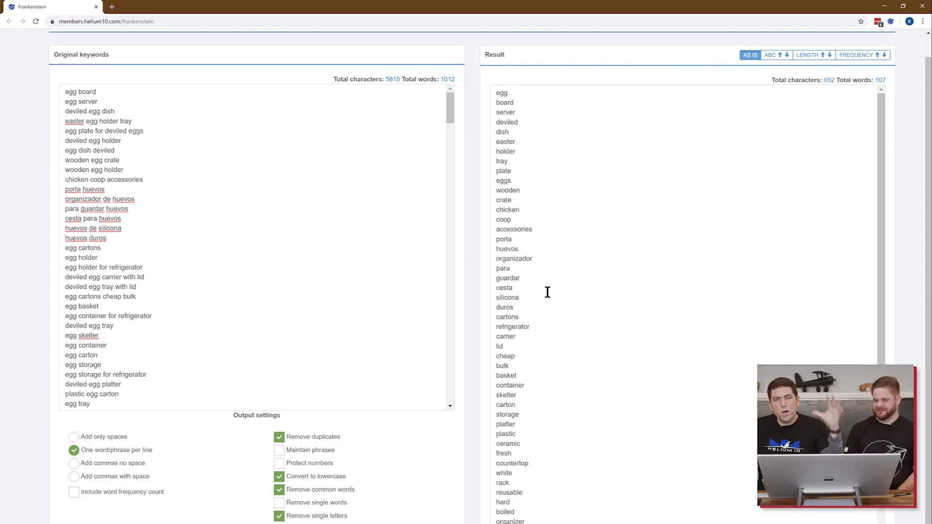
{"action": "scroll", "coordinate": [882, 104], "scroll_direction": "down", "scroll_amount": 3}
{"action": "scroll", "coordinate": [882, 108], "scroll_direction": "down", "scroll_amount": 1}
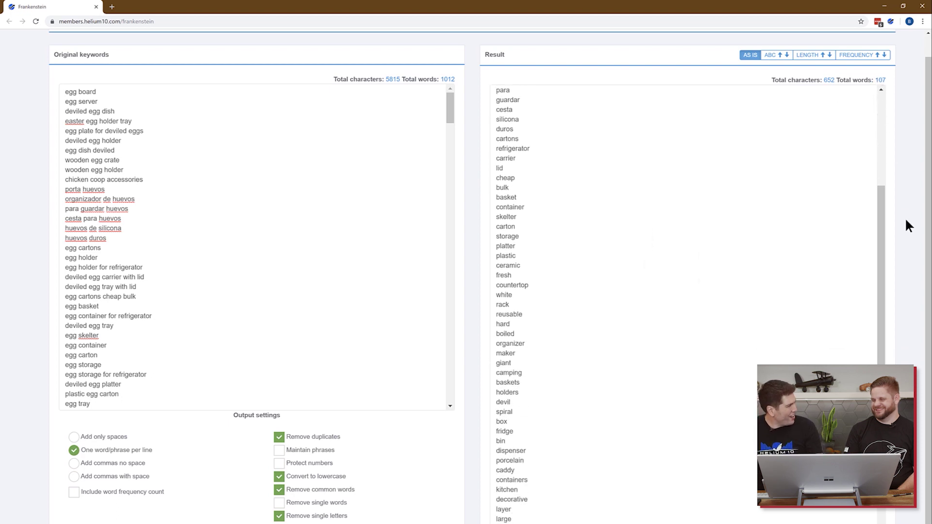
{"action": "scroll", "coordinate": [441, 220], "scroll_direction": "down", "scroll_amount": 2}
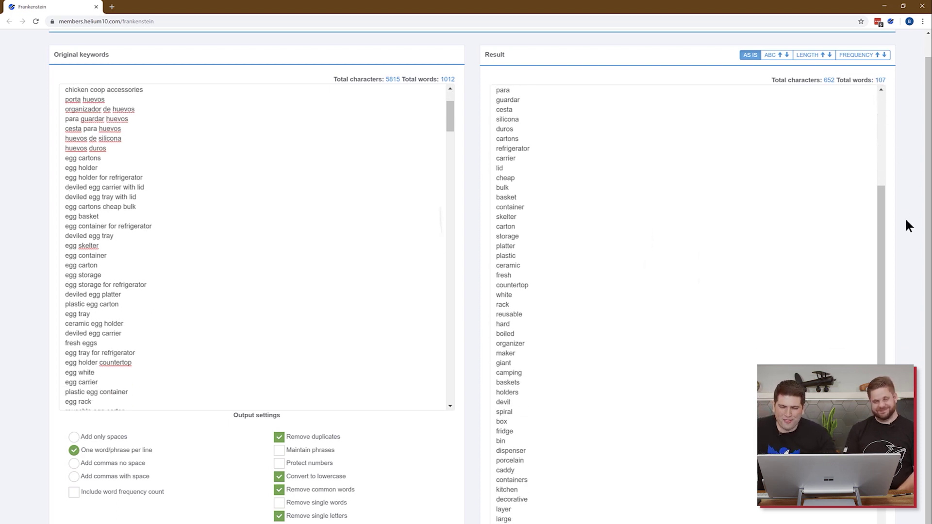
{"action": "key", "text": "ctrl+minus"}
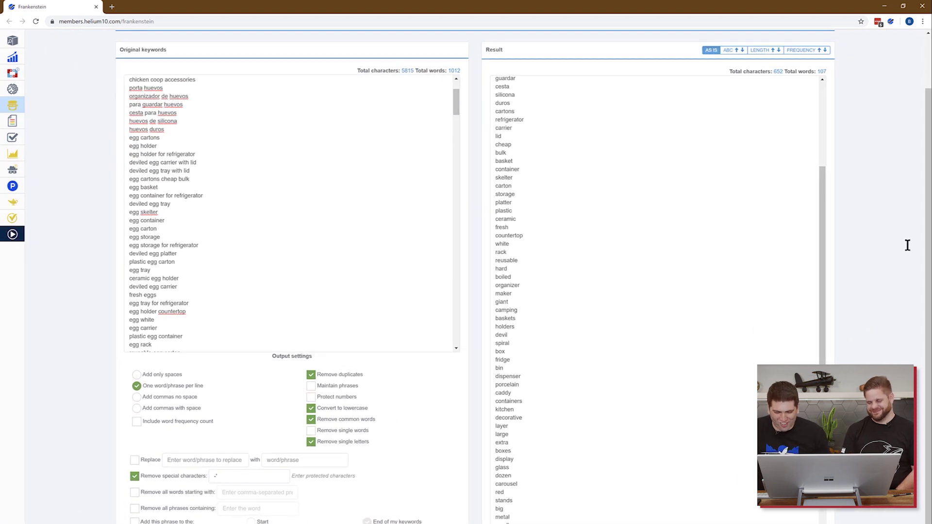
{"action": "scroll", "coordinate": [915, 376], "scroll_direction": "down", "scroll_amount": 1}
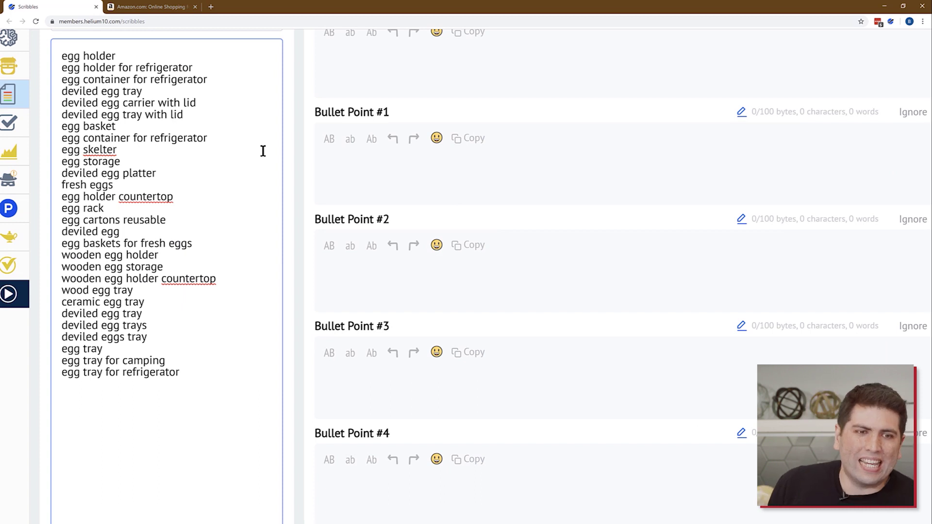
In Scribbles, add the processed single words to the keyword list below "egg tray for refrigerator".
{"action": "left_click", "coordinate": [125, 383]}
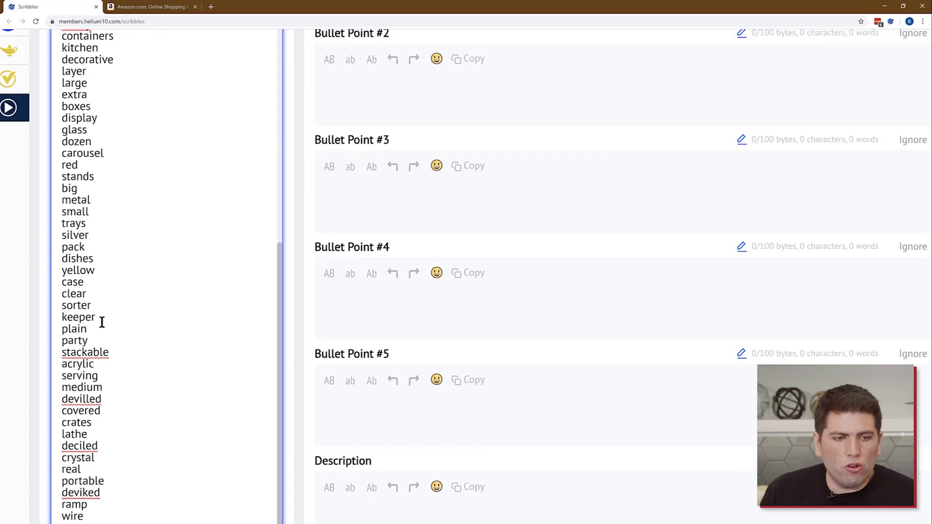
{"action": "scroll", "coordinate": [102, 323], "scroll_direction": "up", "scroll_amount": 3}
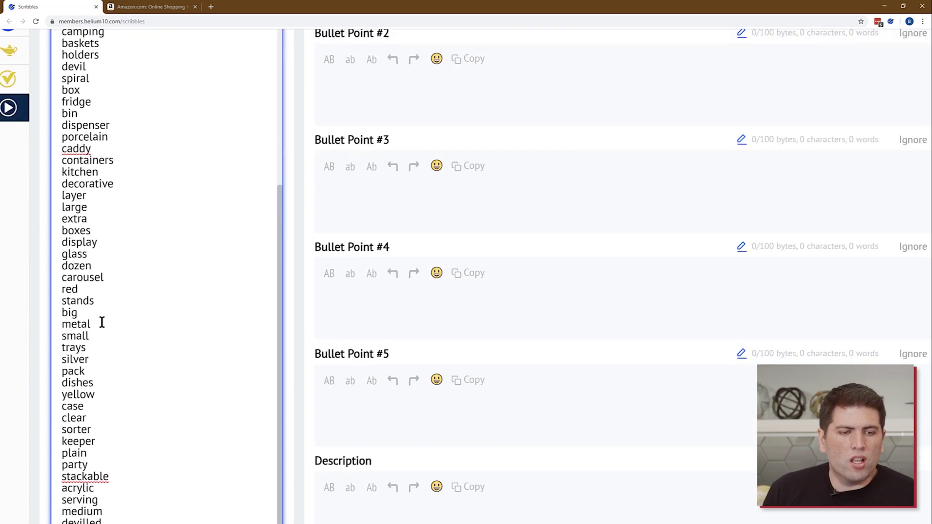
{"action": "scroll", "coordinate": [102, 322], "scroll_direction": "down", "scroll_amount": 2, "text": "ctrl"}
{"action": "scroll", "coordinate": [93, 240], "scroll_direction": "up", "scroll_amount": 5}
{"action": "scroll", "coordinate": [96, 240], "scroll_direction": "up", "scroll_amount": 3}
{"action": "scroll", "coordinate": [95, 240], "scroll_direction": "down", "scroll_amount": 2}
{"action": "scroll", "coordinate": [95, 240], "scroll_direction": "up", "scroll_amount": 4, "text": "ctrl"}
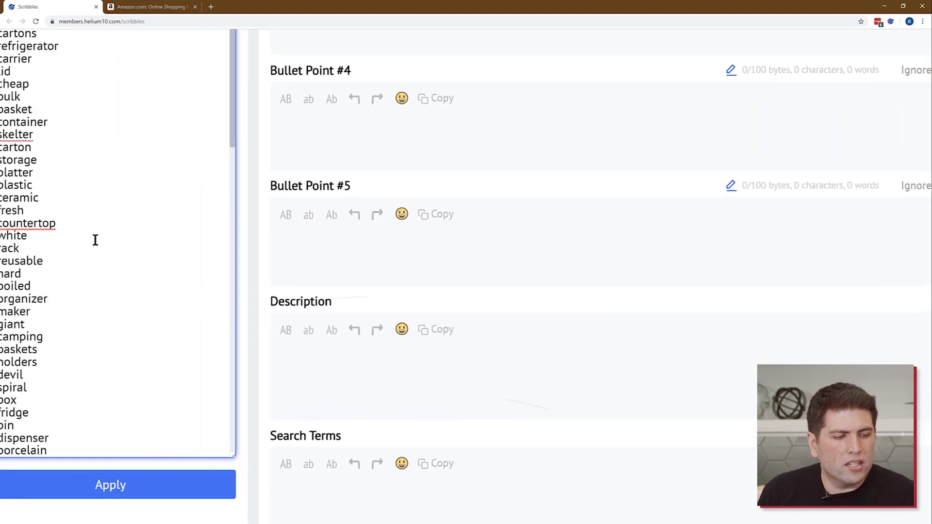
{"action": "scroll", "coordinate": [95, 240], "scroll_direction": "down", "scroll_amount": 1, "text": "ctrl"}
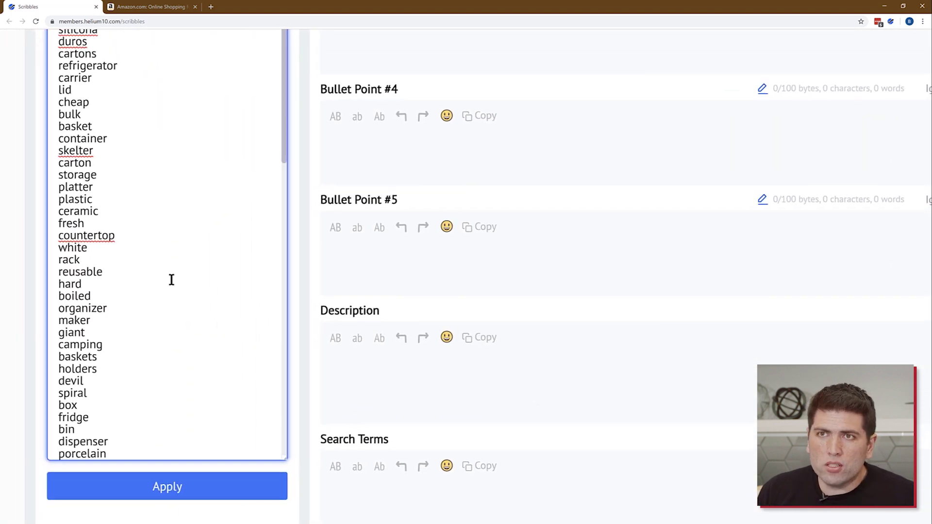
Check the added words toward the end of the keyword list and apply the list.
{"action": "scroll", "coordinate": [171, 279], "scroll_direction": "down", "scroll_amount": 1}
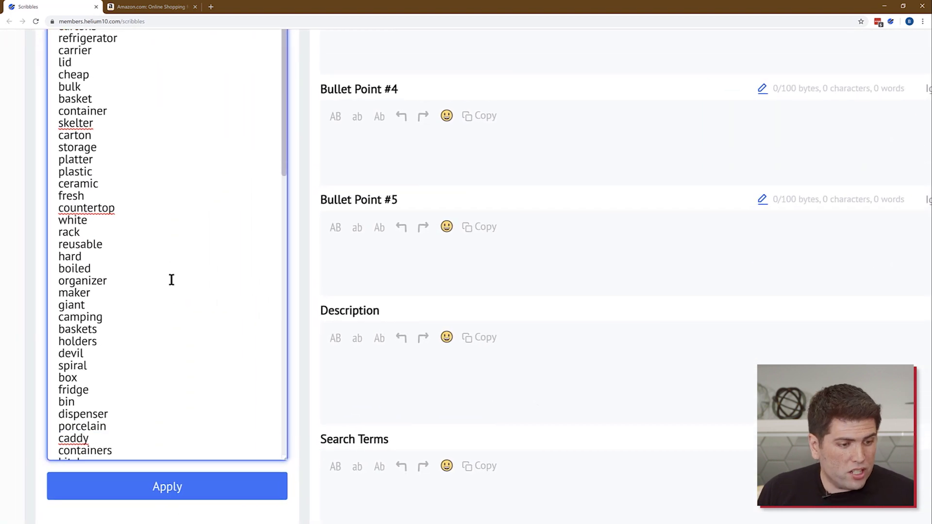
{"action": "scroll", "coordinate": [171, 279], "scroll_direction": "down", "scroll_amount": 8}
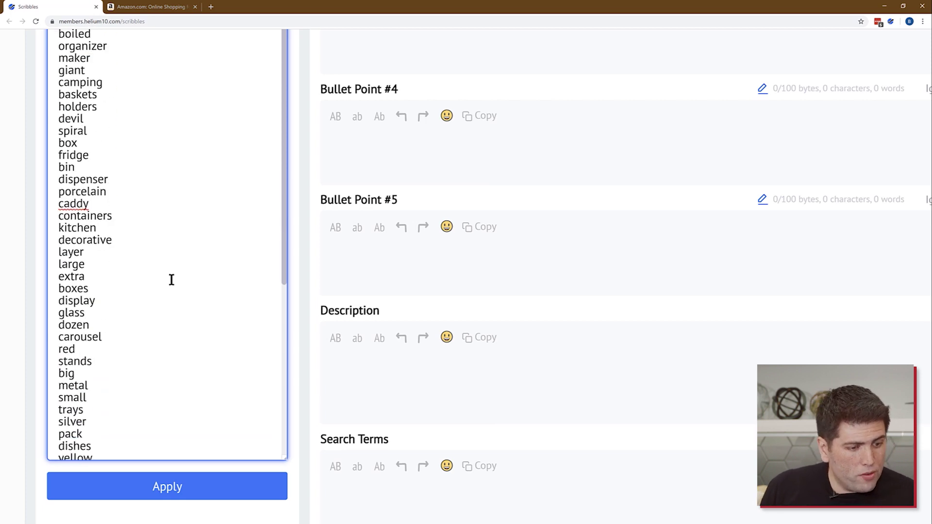
{"action": "scroll", "coordinate": [171, 279], "scroll_direction": "down", "scroll_amount": 5}
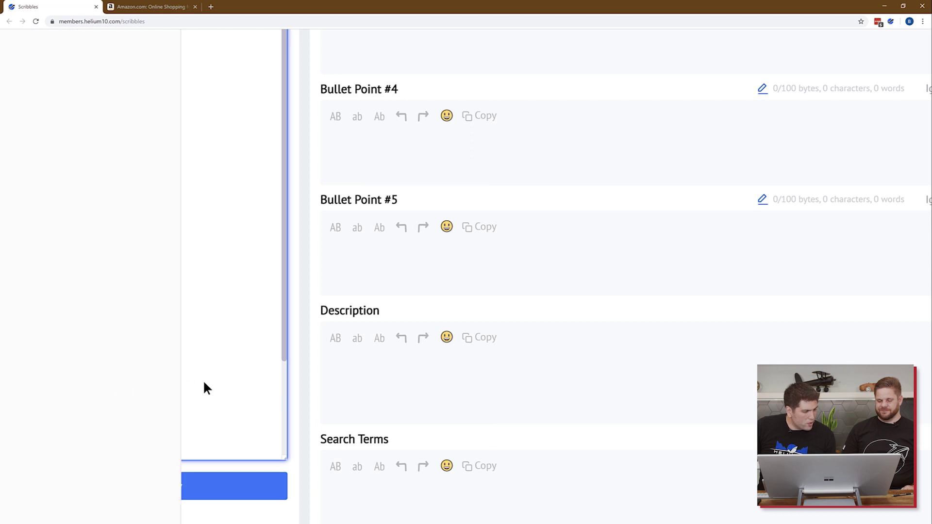
{"action": "scroll", "coordinate": [214, 382], "scroll_direction": "down", "scroll_amount": 3}
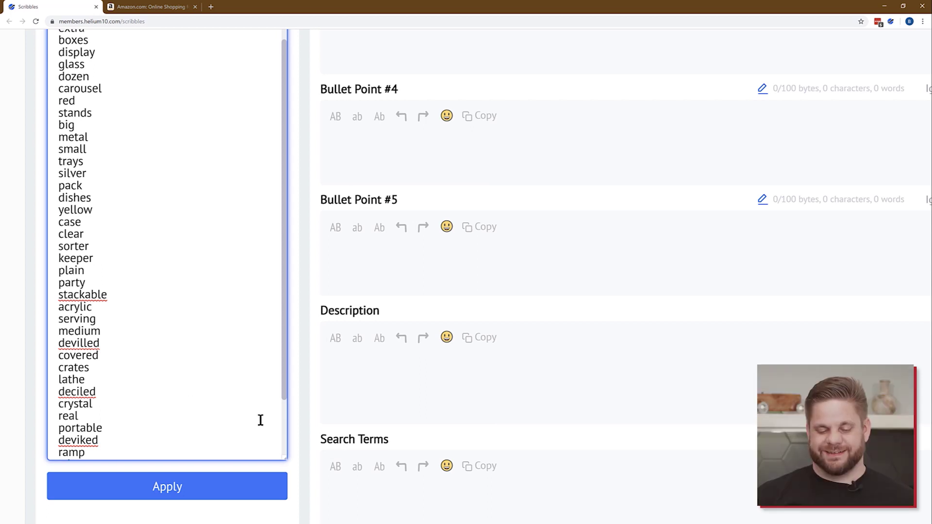
{"action": "scroll", "coordinate": [260, 420], "scroll_direction": "down", "scroll_amount": 2}
{"action": "scroll", "coordinate": [256, 424], "scroll_direction": "down", "scroll_amount": 2}
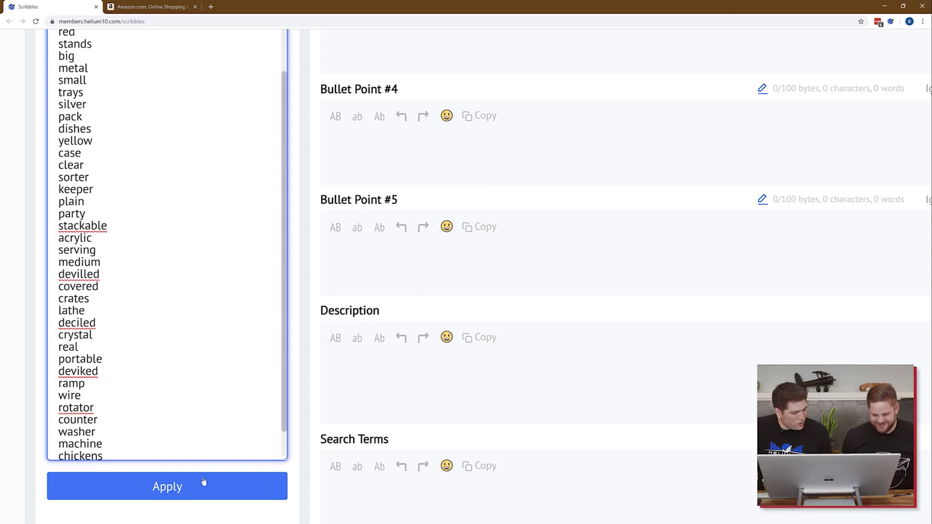
{"action": "left_click", "coordinate": [194, 489]}
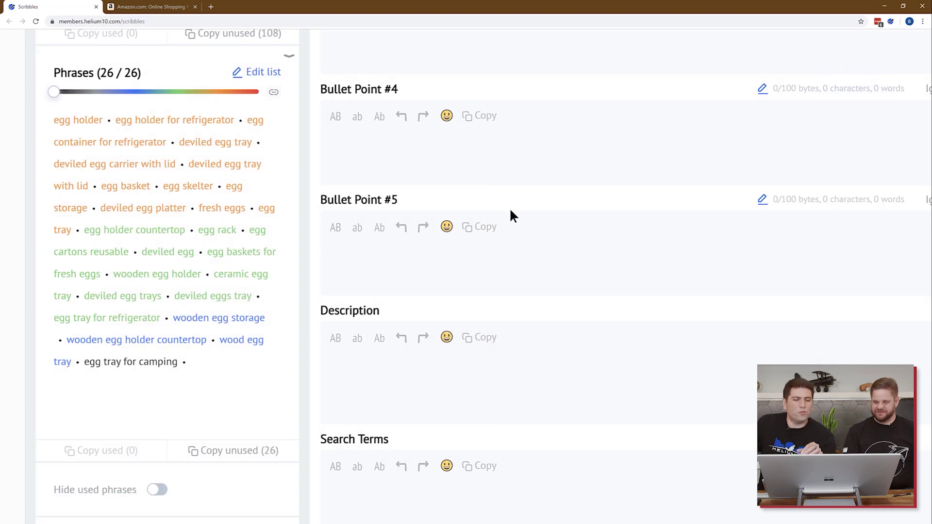
Review the color-coded Words list and the Phrases list built from the applied keywords.
{"action": "scroll", "coordinate": [511, 215], "scroll_direction": "up", "scroll_amount": 4}
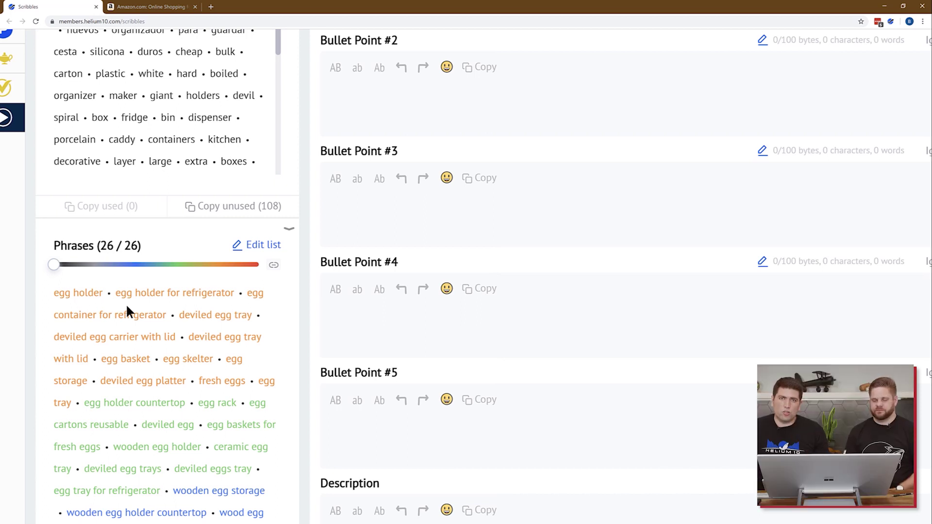
{"action": "scroll", "coordinate": [126, 304], "scroll_direction": "up", "scroll_amount": 7}
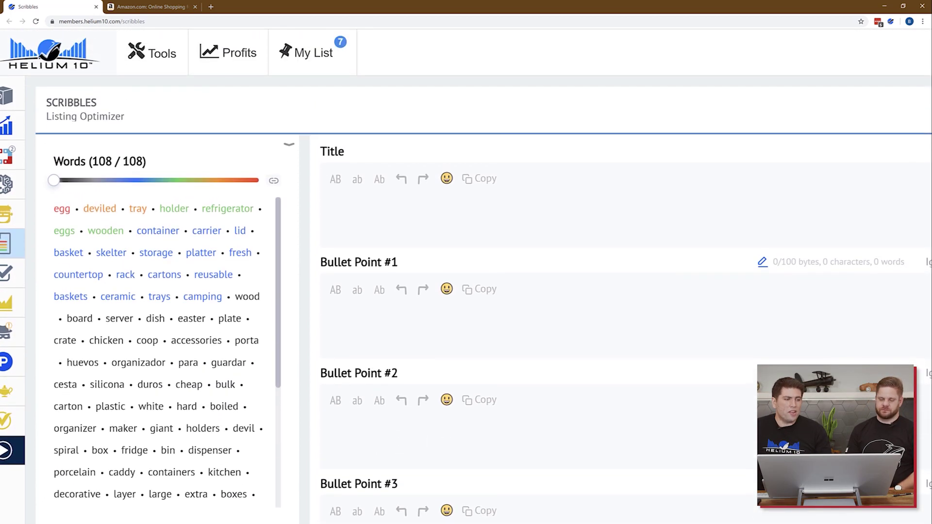
{"action": "scroll", "coordinate": [127, 304], "scroll_direction": "down", "scroll_amount": 1}
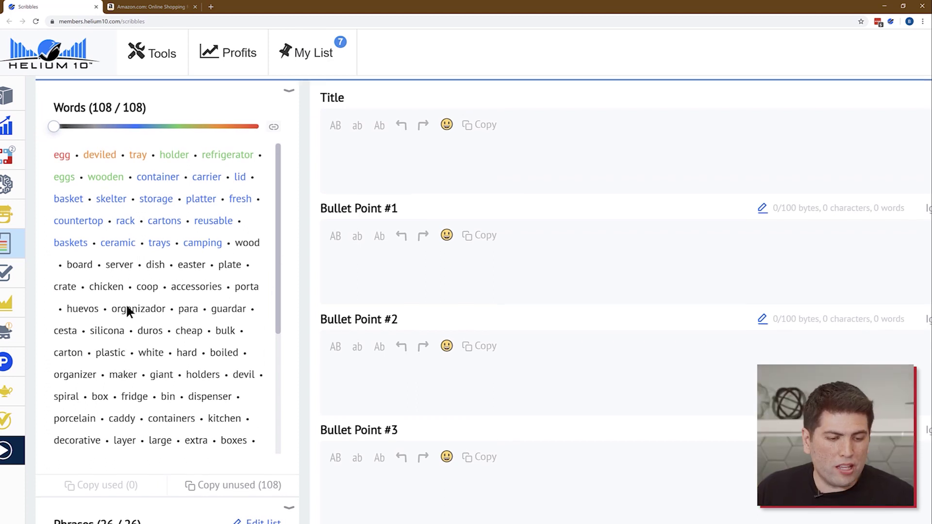
{"action": "scroll", "coordinate": [144, 304], "scroll_direction": "down", "scroll_amount": 2}
{"action": "scroll", "coordinate": [286, 280], "scroll_direction": "down", "scroll_amount": 2}
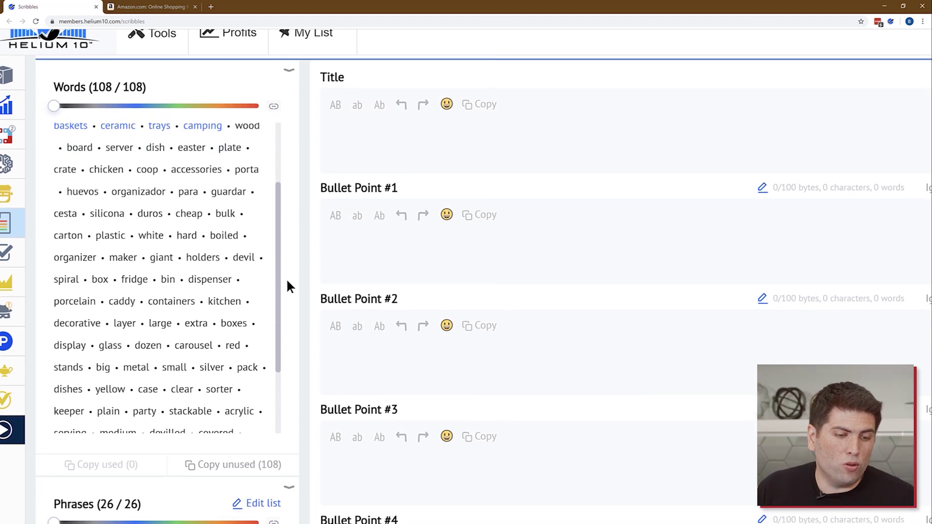
{"action": "scroll", "coordinate": [287, 283], "scroll_direction": "down", "scroll_amount": 5}
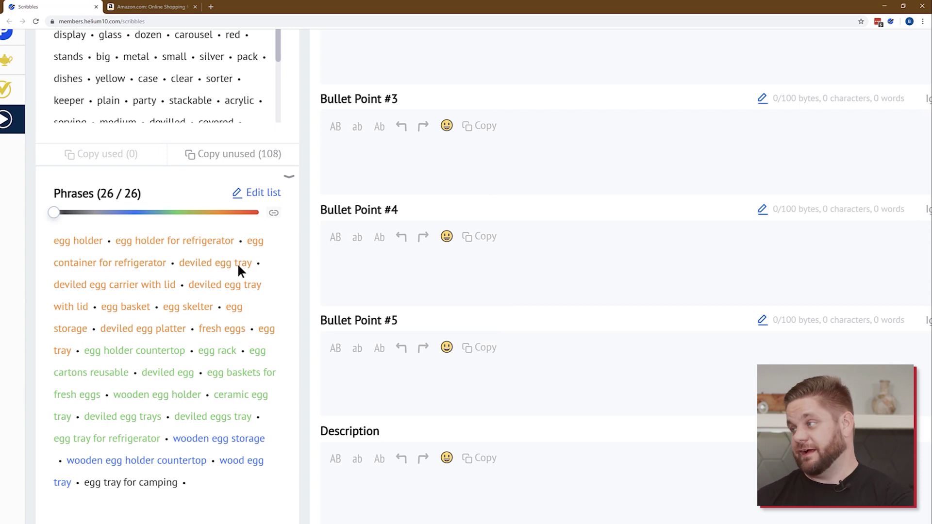
{"action": "scroll", "coordinate": [238, 267], "scroll_direction": "down", "scroll_amount": 1}
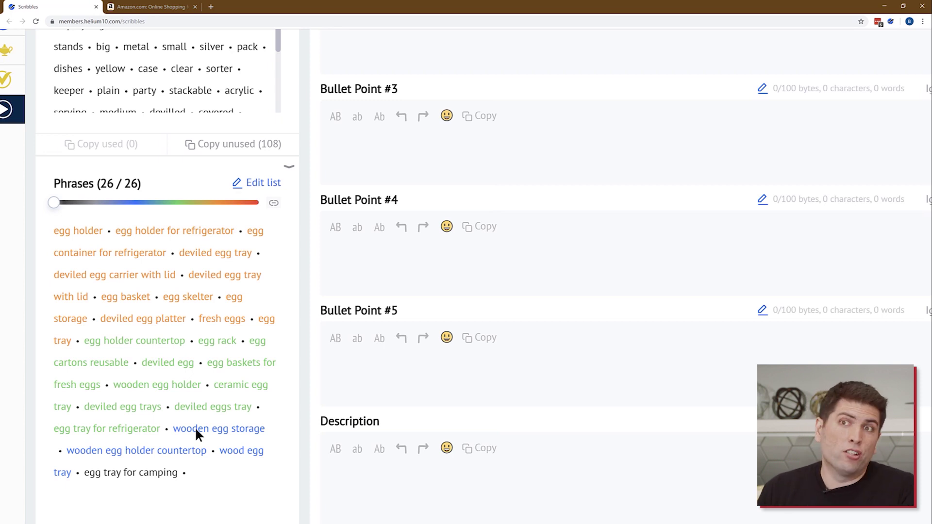
Compare the individual words with the phrases again, ending at the highest-frequency words in the Words list.
{"action": "scroll", "coordinate": [197, 427], "scroll_direction": "up", "scroll_amount": 5}
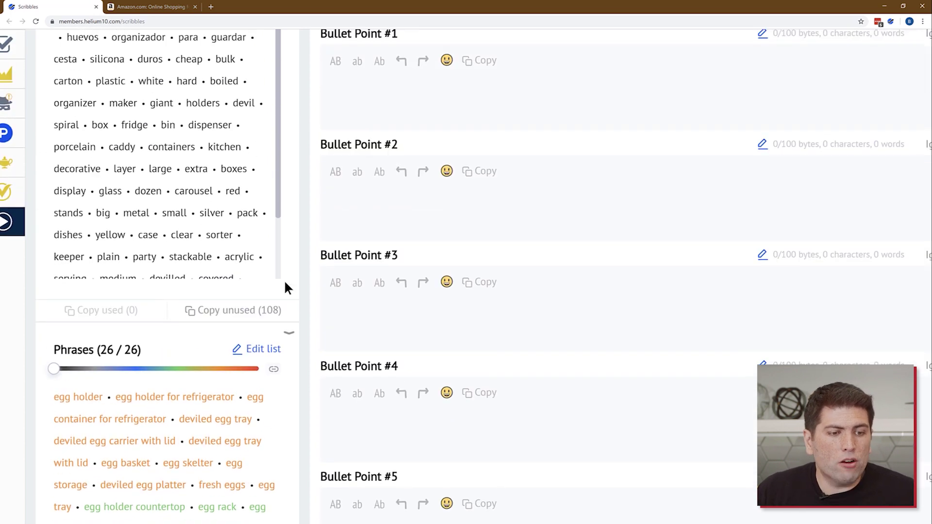
{"action": "scroll", "coordinate": [285, 282], "scroll_direction": "up", "scroll_amount": 2}
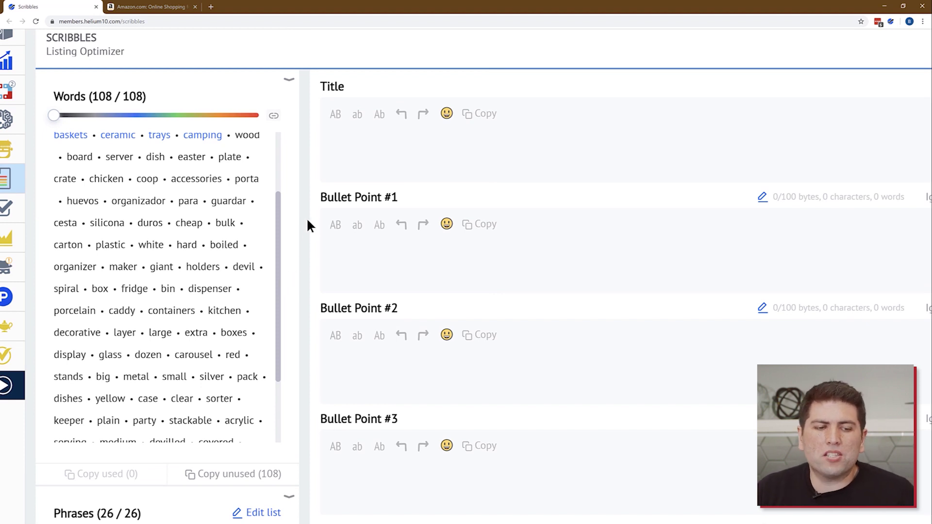
{"action": "scroll", "coordinate": [308, 222], "scroll_direction": "down", "scroll_amount": 3}
{"action": "scroll", "coordinate": [308, 221], "scroll_direction": "down", "scroll_amount": 4}
{"action": "scroll", "coordinate": [308, 221], "scroll_direction": "up", "scroll_amount": 5}
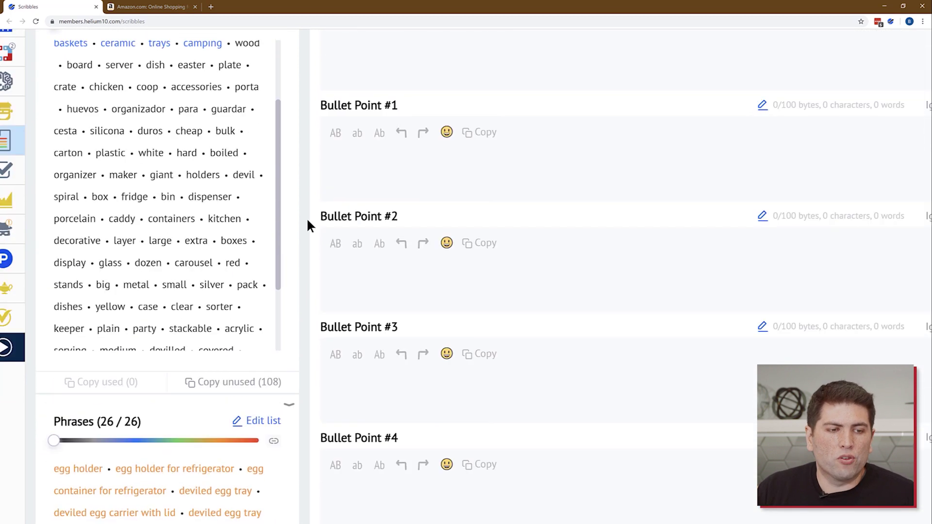
{"action": "scroll", "coordinate": [308, 222], "scroll_direction": "up", "scroll_amount": 2}
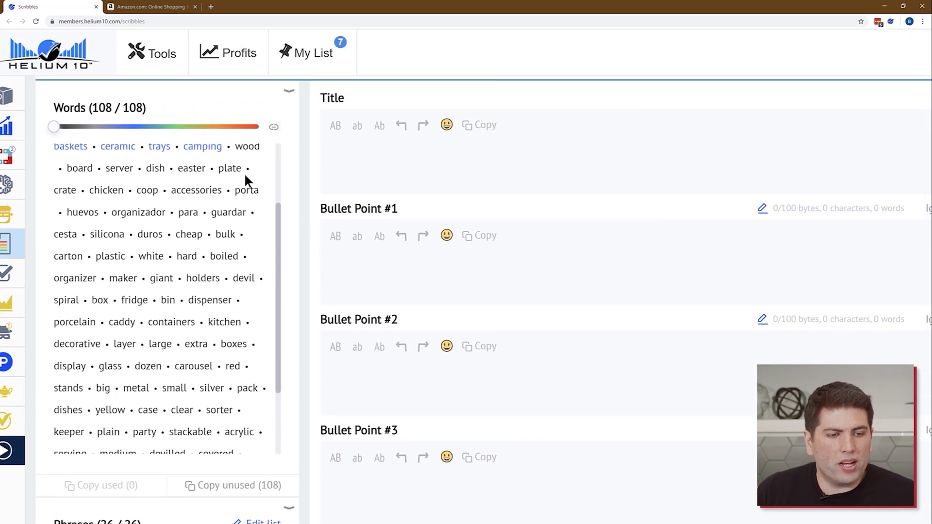
{"action": "scroll", "coordinate": [245, 176], "scroll_direction": "up", "scroll_amount": 2}
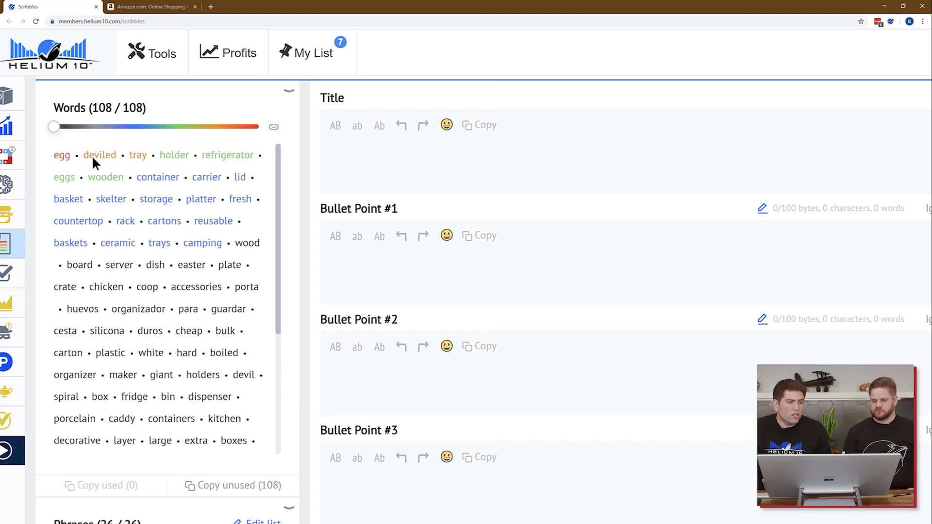
Examine the Words and Phrases lists against the empty title, bullet point and description fields.
{"action": "scroll", "coordinate": [66, 156], "scroll_direction": "down", "scroll_amount": 6}
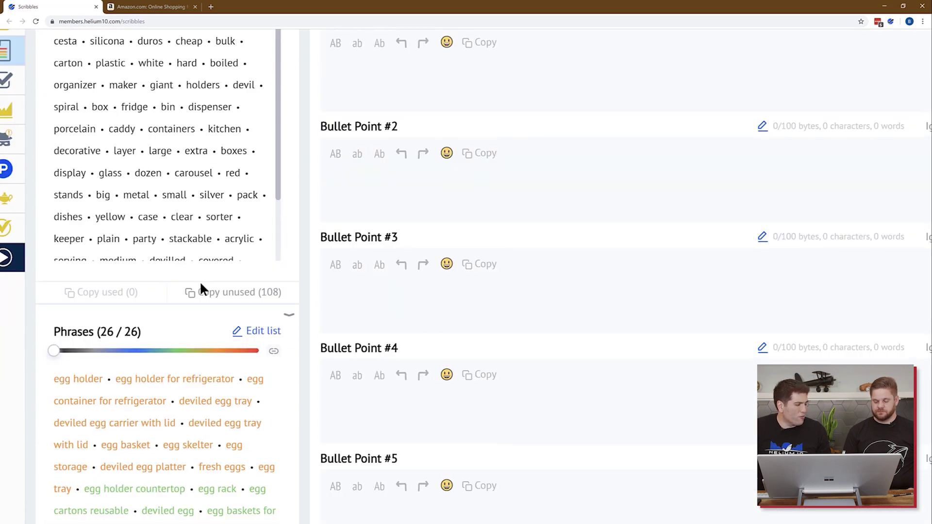
{"action": "scroll", "coordinate": [200, 281], "scroll_direction": "up", "scroll_amount": 1}
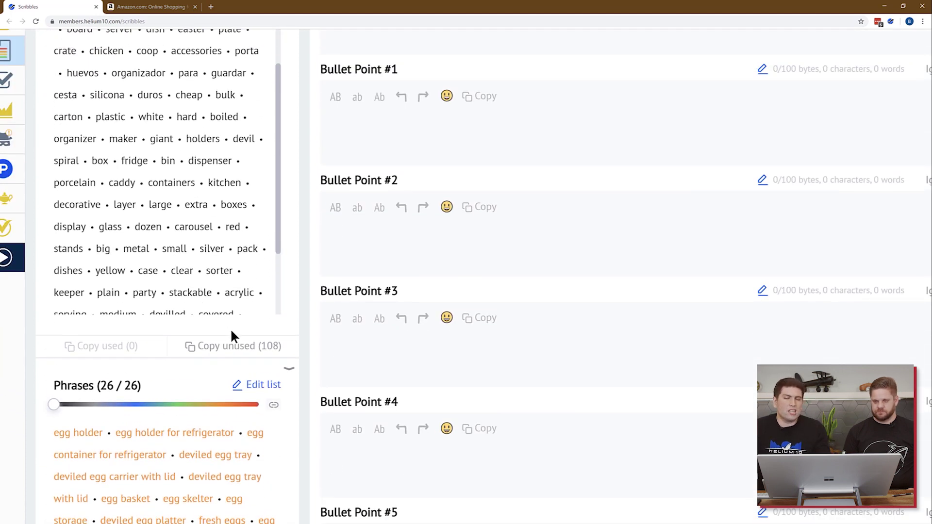
{"action": "scroll", "coordinate": [230, 333], "scroll_direction": "up", "scroll_amount": 5}
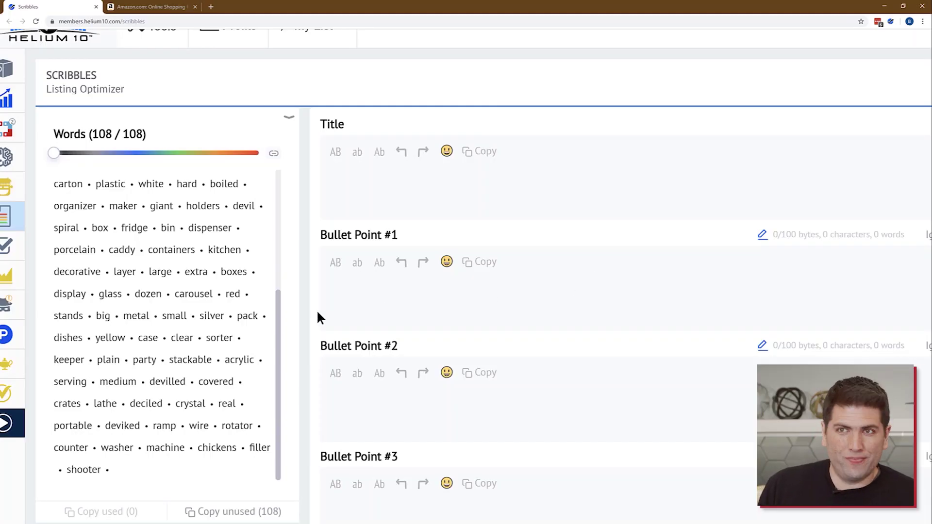
{"action": "scroll", "coordinate": [318, 316], "scroll_direction": "down", "scroll_amount": 7}
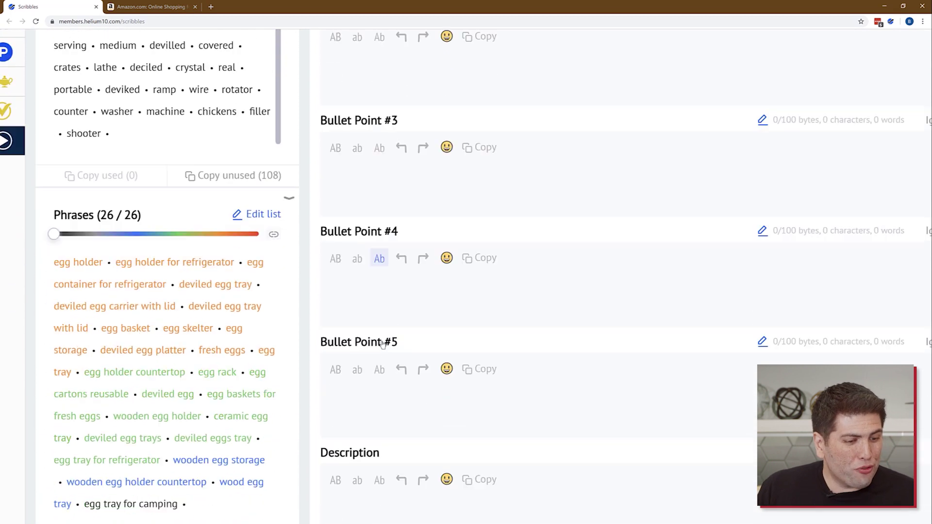
{"action": "scroll", "coordinate": [383, 343], "scroll_direction": "down", "scroll_amount": 1}
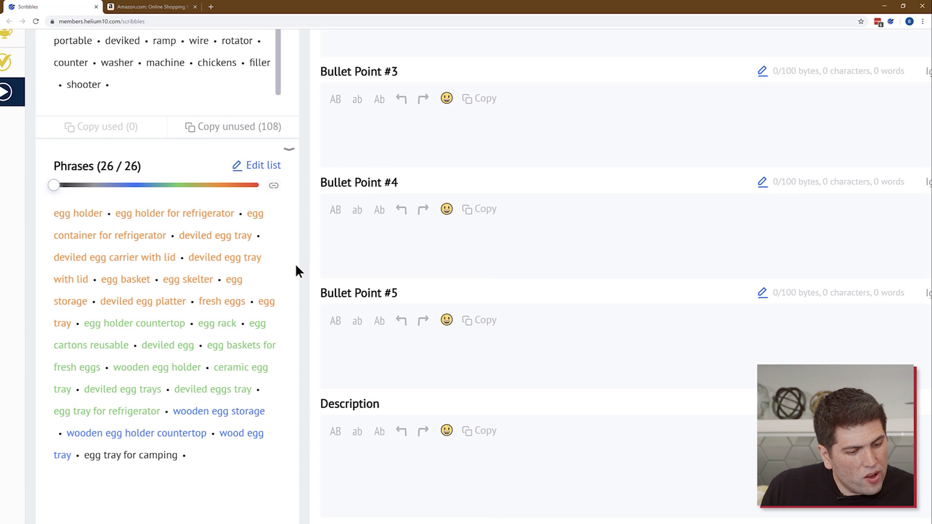
{"action": "scroll", "coordinate": [453, 328], "scroll_direction": "up", "scroll_amount": 5}
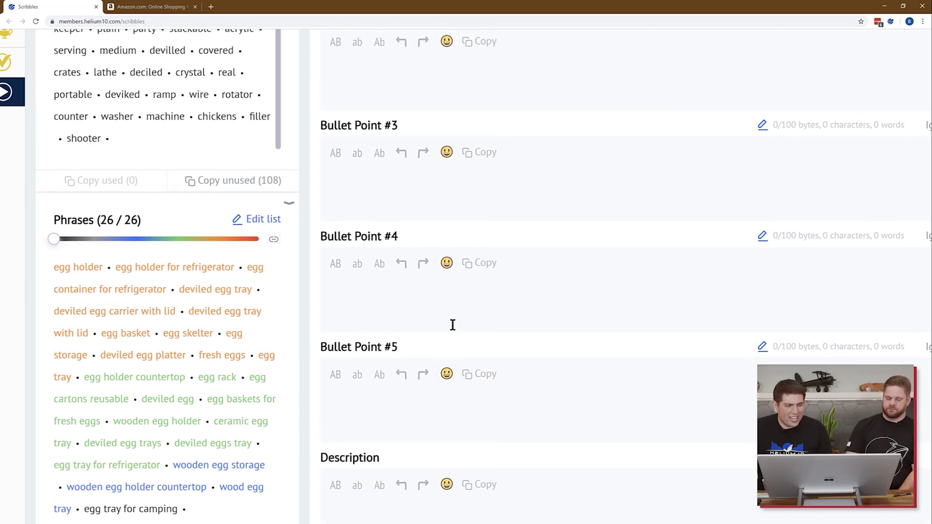
{"action": "scroll", "coordinate": [452, 325], "scroll_direction": "up", "scroll_amount": 3}
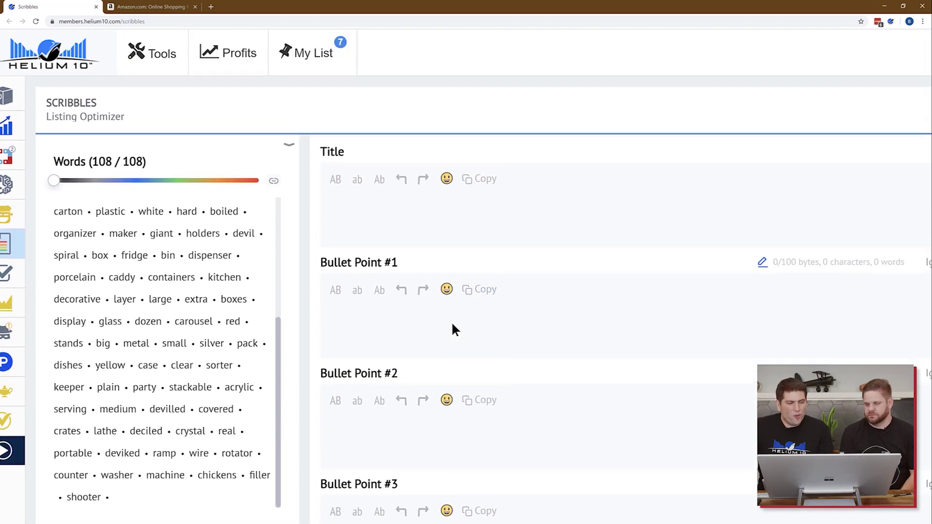
Enter "Wooden egg holder for refrigerator, countertop," as the start of the listing title.
{"action": "scroll", "coordinate": [436, 272], "scroll_direction": "down", "scroll_amount": 3}
{"action": "scroll", "coordinate": [389, 131], "scroll_direction": "down", "scroll_amount": 1}
{"action": "left_click", "coordinate": [372, 83]}
{"action": "left_click", "coordinate": [240, 91]}
{"action": "type", "text": "Wooden"}
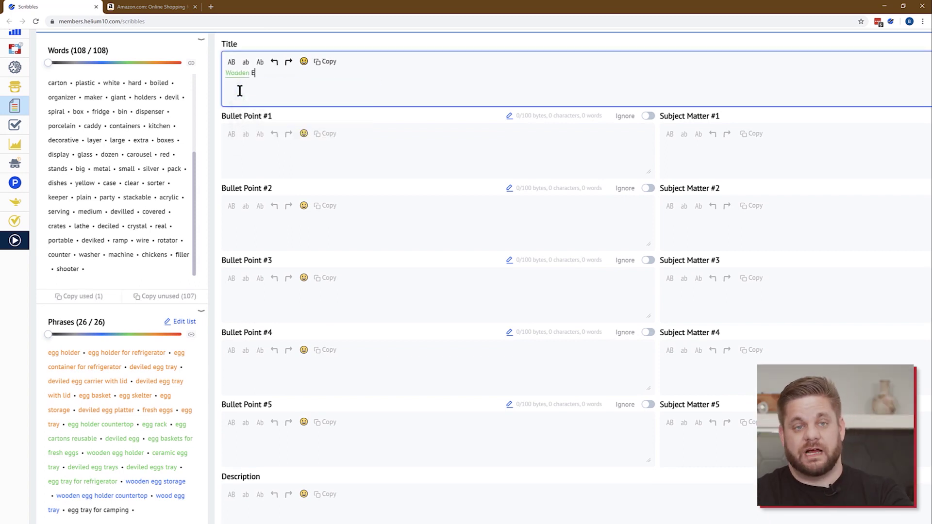
{"action": "type", "text": " egg holder"}
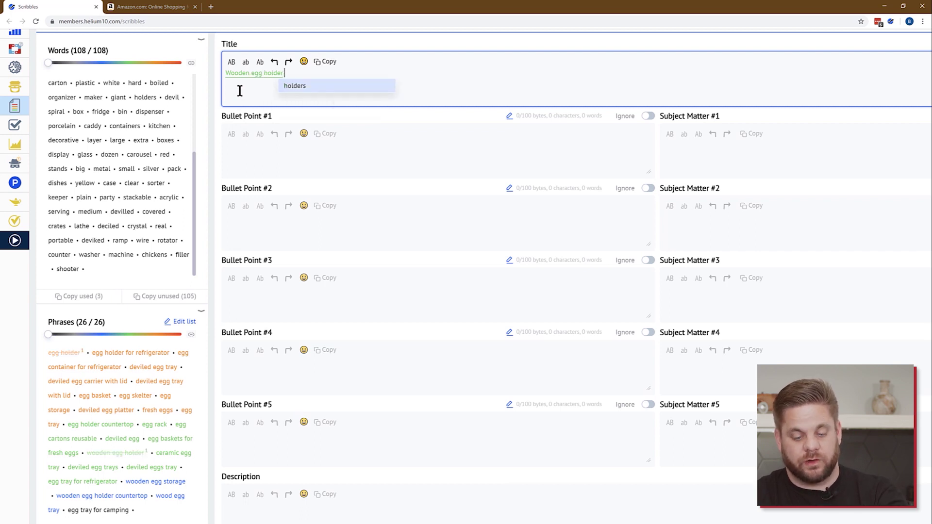
{"action": "type", "text": " for refri"}
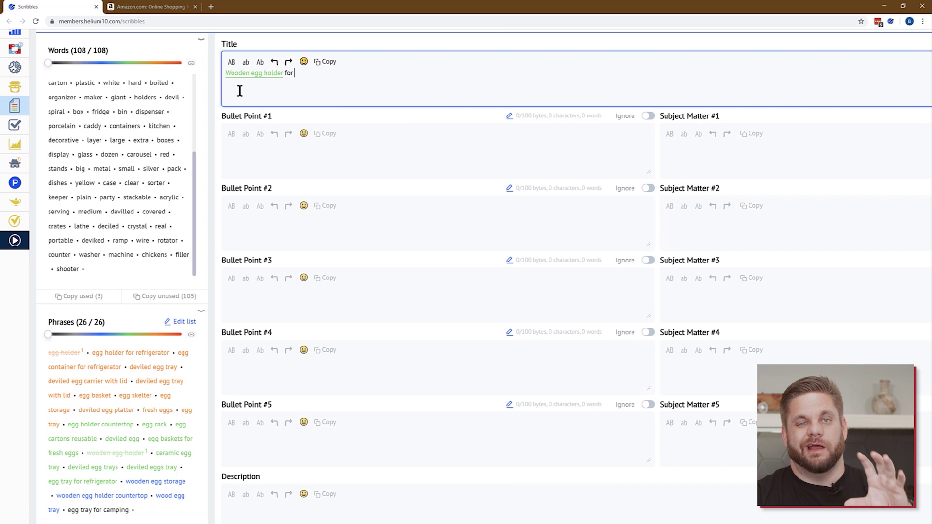
{"action": "type", "text": "gerator, countertop,"}
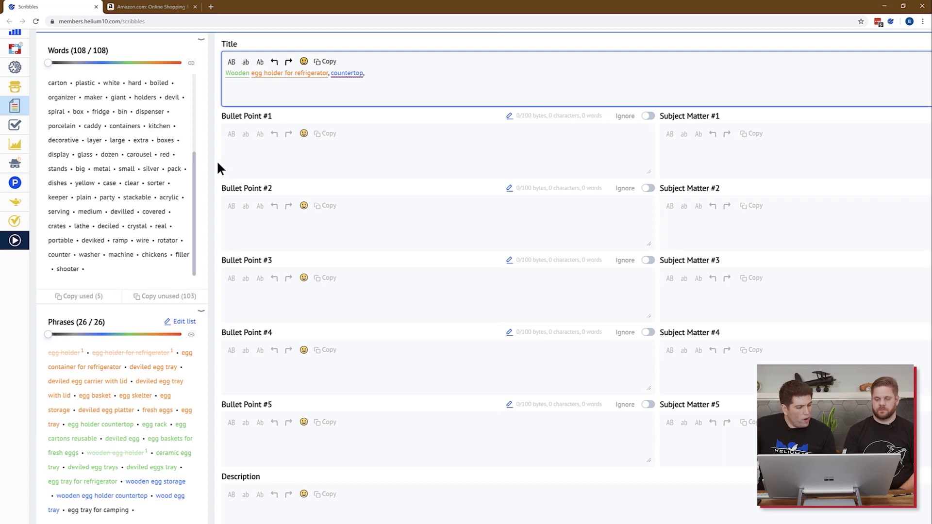
Check the phrases crossed out by the title text and go back to the beginning of the Words list.
{"action": "scroll", "coordinate": [218, 163], "scroll_direction": "up", "scroll_amount": 5}
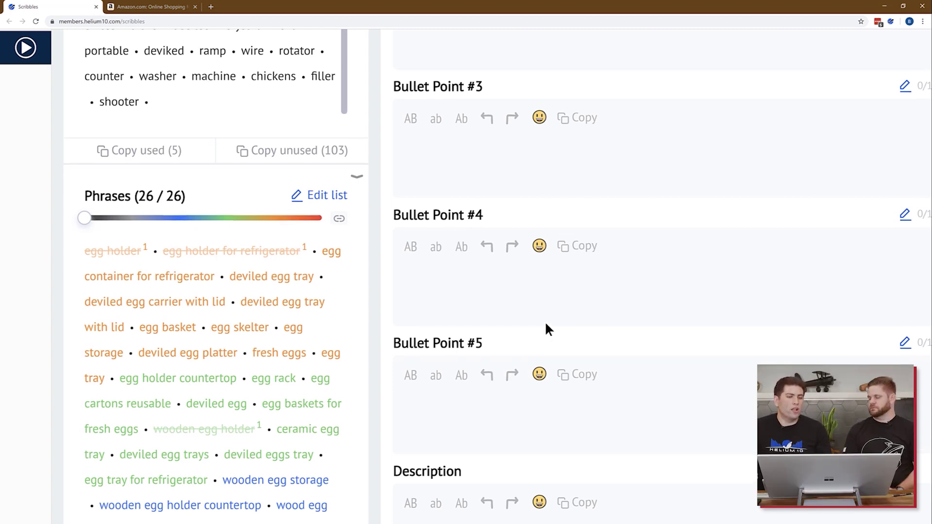
{"action": "scroll", "coordinate": [546, 324], "scroll_direction": "down", "scroll_amount": 5}
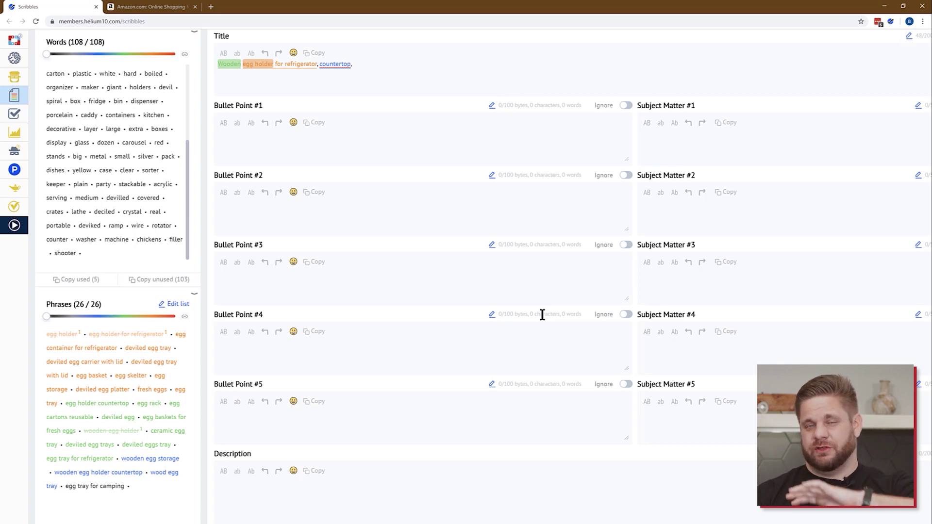
{"action": "left_click", "coordinate": [364, 66]}
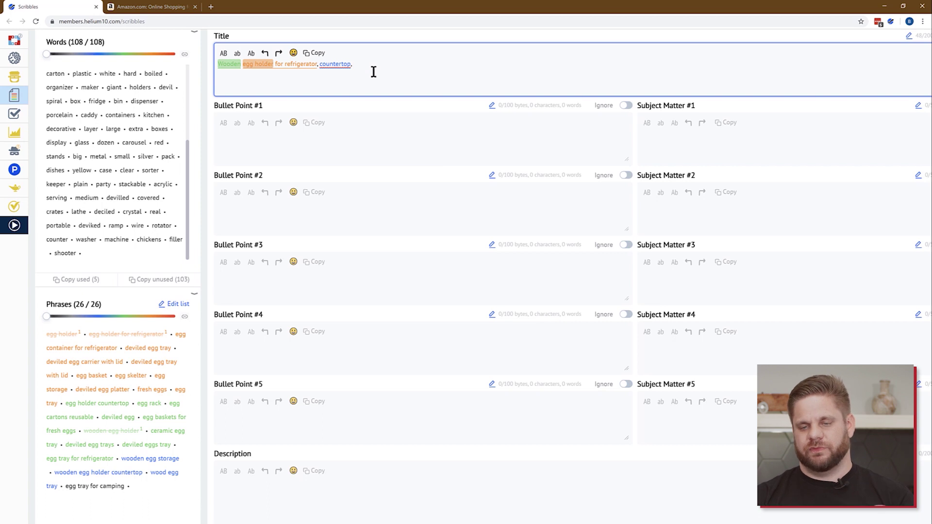
{"action": "scroll", "coordinate": [121, 128], "scroll_direction": "up", "scroll_amount": 3}
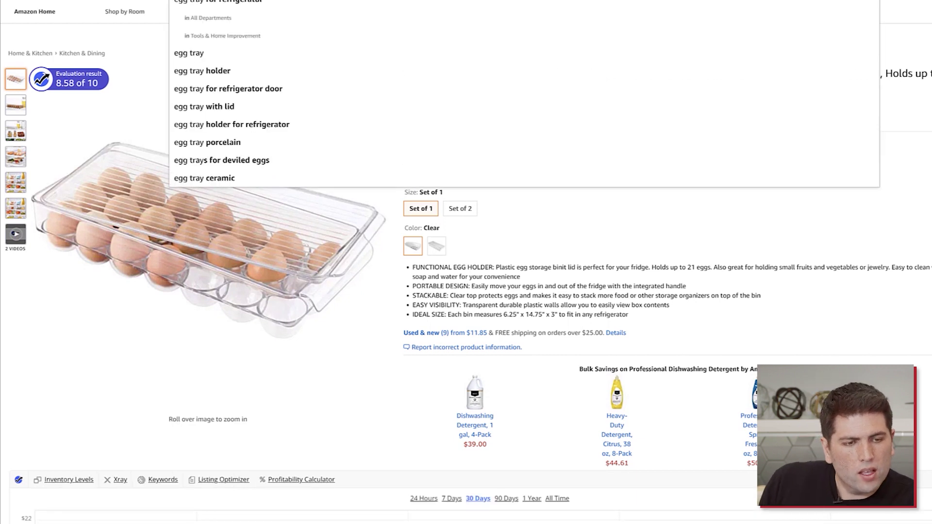
In Amazon, search Home & Kitchen for "egg tray" and open the HansGo Egg Holder for Refrigerator listing.
{"action": "key", "text": "Return"}
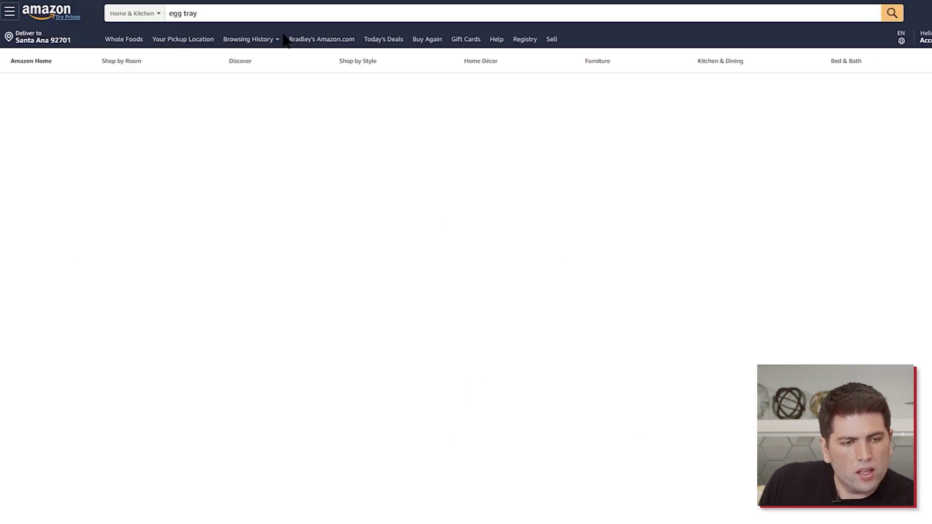
{"action": "left_click", "coordinate": [626, 190]}
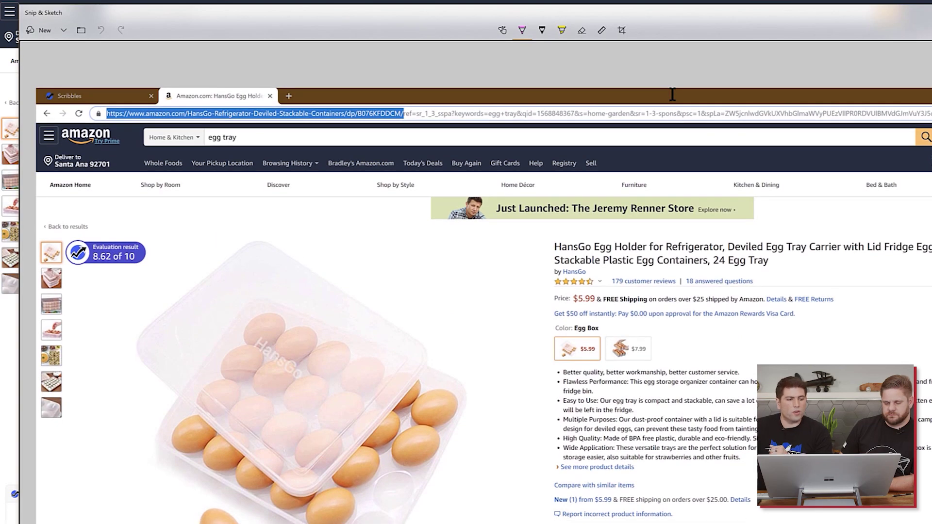
In Snip & Sketch, circle the HansGo listing's canonical URL, domain and ASIN, and mark its five keywords and the product title.
{"action": "mouse_move", "coordinate": [154, 87]}
{"action": "left_mouse_down"}
{"action": "mouse_move", "coordinate": [95, 114]}
{"action": "mouse_move", "coordinate": [323, 161]}
{"action": "mouse_move", "coordinate": [387, 58]}
{"action": "mouse_move", "coordinate": [131, 90]}
{"action": "mouse_move", "coordinate": [153, 139]}
{"action": "mouse_move", "coordinate": [114, 110]}
{"action": "left_mouse_up"}
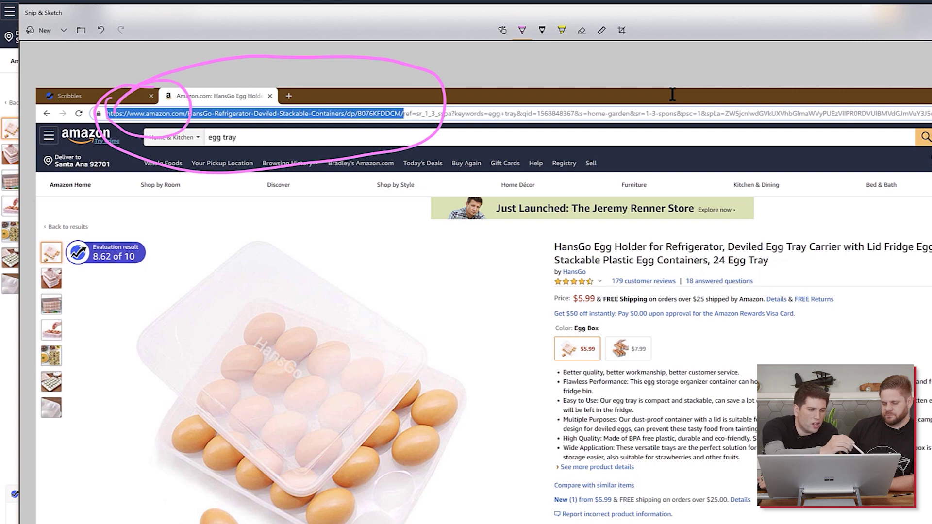
{"action": "mouse_move", "coordinate": [372, 97]}
{"action": "left_mouse_down"}
{"action": "mouse_move", "coordinate": [355, 110]}
{"action": "mouse_move", "coordinate": [422, 127]}
{"action": "mouse_move", "coordinate": [362, 116]}
{"action": "left_mouse_up"}
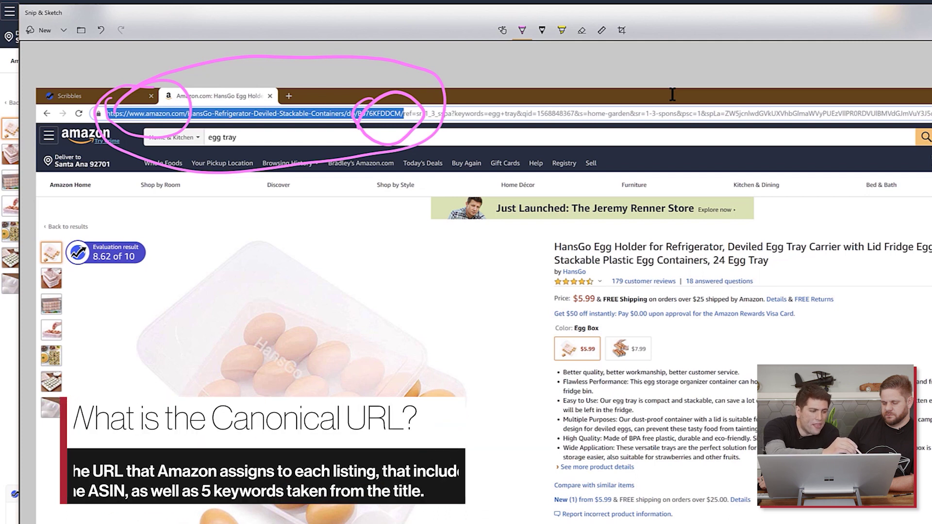
{"action": "mouse_move", "coordinate": [211, 92]}
{"action": "left_mouse_down"}
{"action": "mouse_move", "coordinate": [210, 107]}
{"action": "mouse_move", "coordinate": [298, 111]}
{"action": "left_mouse_up"}
{"action": "left_click_drag", "start_coordinate": [324, 86], "coordinate": [324, 105]}
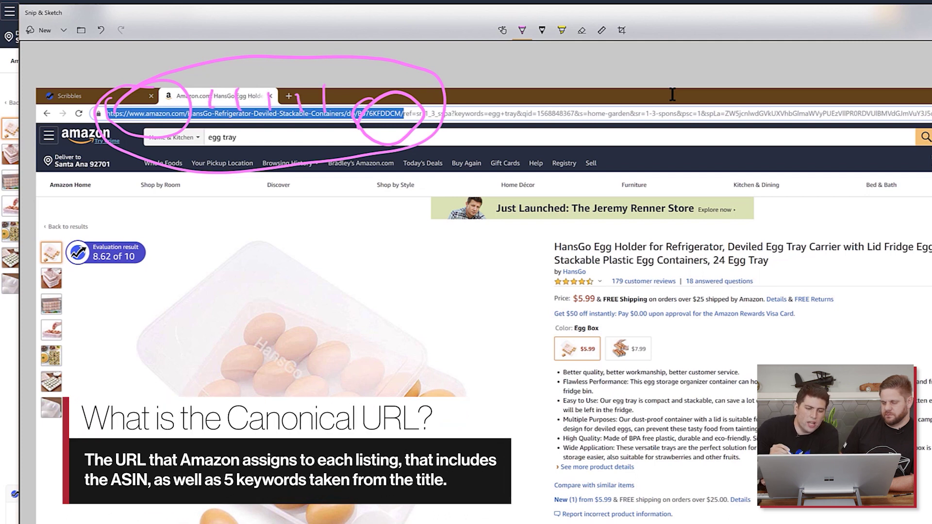
{"action": "mouse_move", "coordinate": [581, 232]}
{"action": "left_mouse_down"}
{"action": "mouse_move", "coordinate": [529, 252]}
{"action": "mouse_move", "coordinate": [552, 296]}
{"action": "mouse_move", "coordinate": [931, 274]}
{"action": "mouse_move", "coordinate": [908, 213]}
{"action": "mouse_move", "coordinate": [553, 233]}
{"action": "left_mouse_up"}
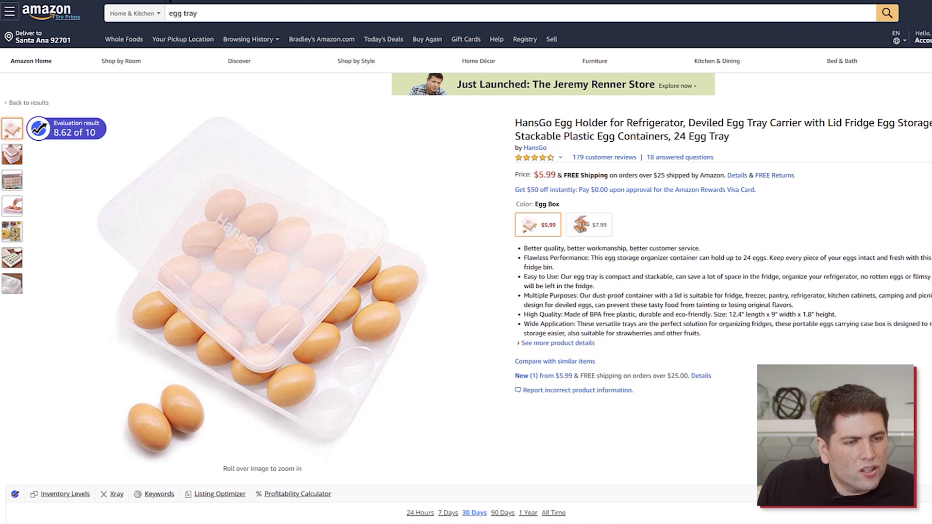
Browse the "egg tray" results in Amazon and open the Totally Kitchen Covered Egg Tray Holder listing to view its URL.
{"action": "mouse_move", "coordinate": [356, 60]}
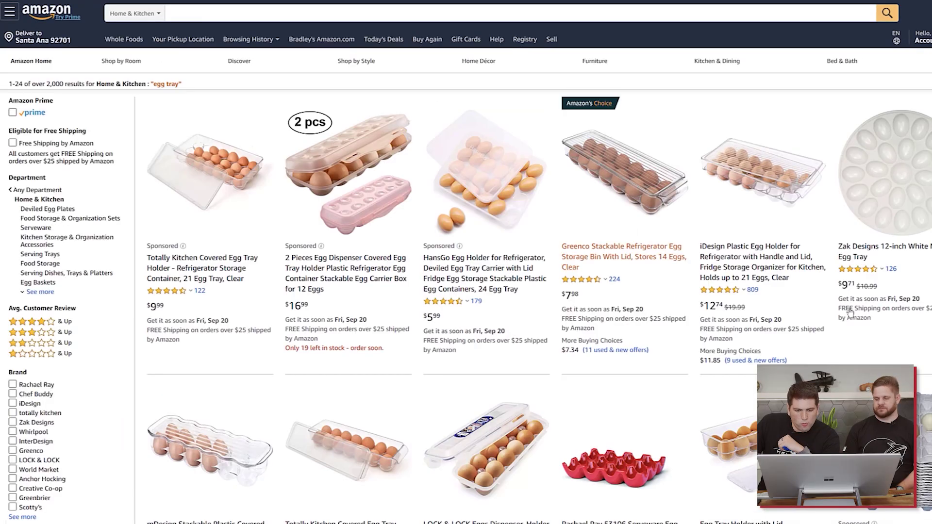
{"action": "scroll", "coordinate": [857, 313], "scroll_direction": "down", "scroll_amount": 2}
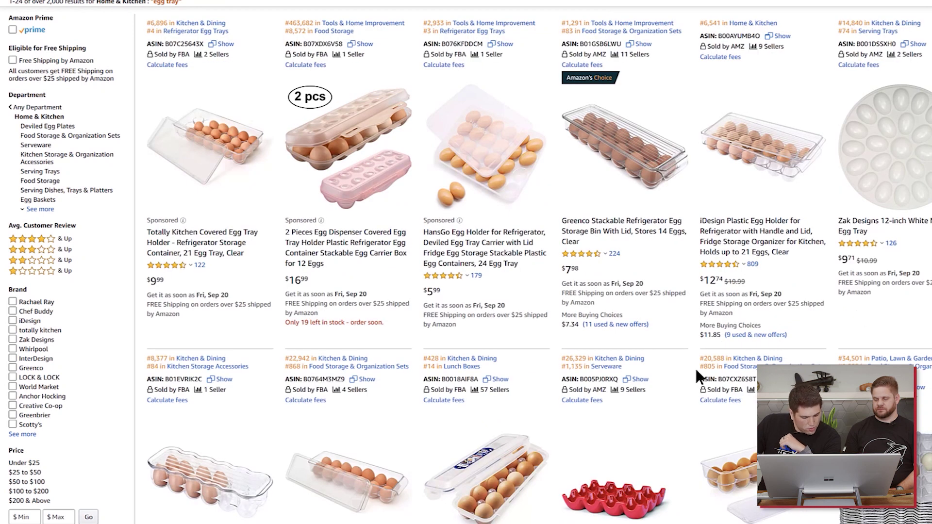
{"action": "left_click", "coordinate": [699, 362]}
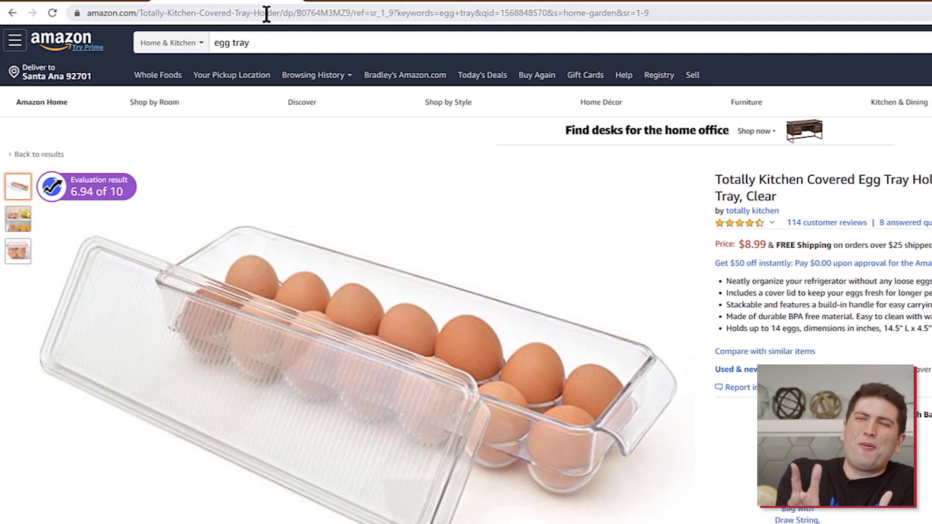
Open the Henlay Egg Flats listing from the results and compare its title, including the hyphen after "Flats", with its URL keywords.
{"action": "left_click", "coordinate": [13, 13]}
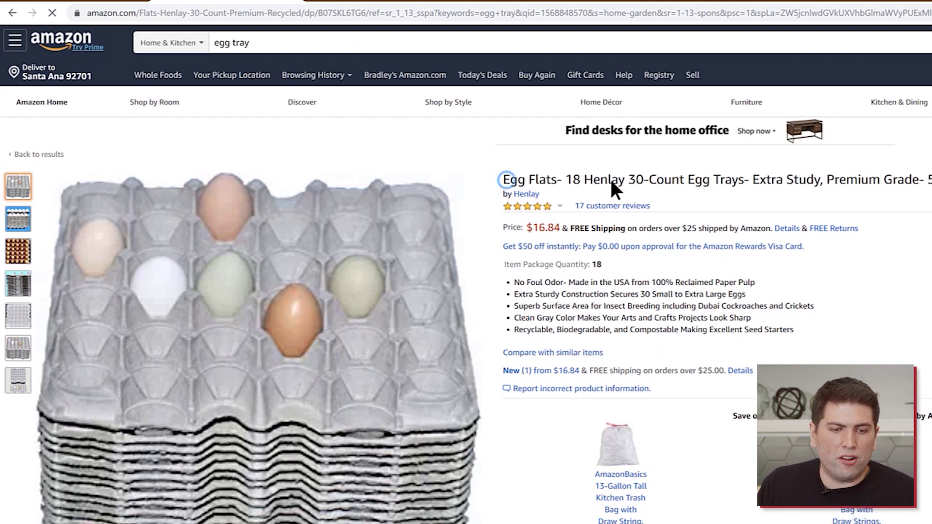
{"action": "left_click_drag", "start_coordinate": [611, 183], "coordinate": [686, 183]}
{"action": "left_click", "coordinate": [687, 183]}
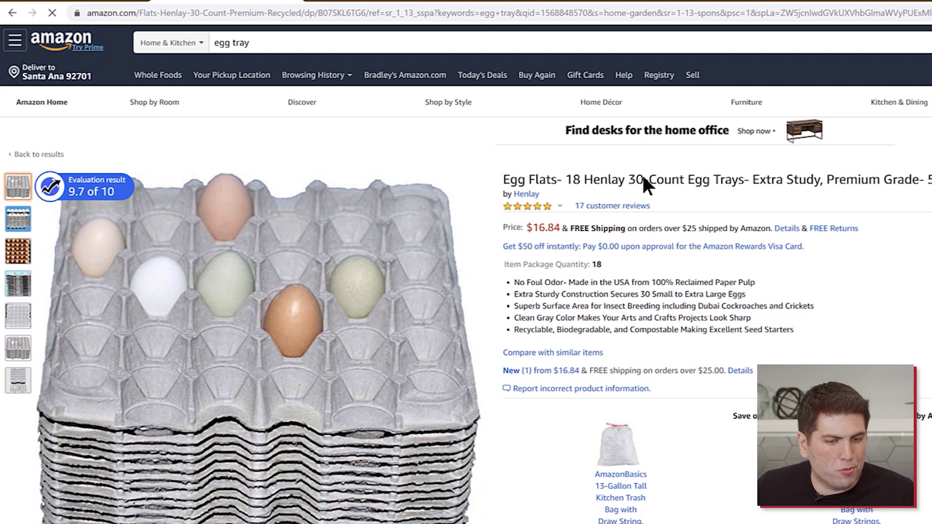
{"action": "double_click", "coordinate": [558, 179]}
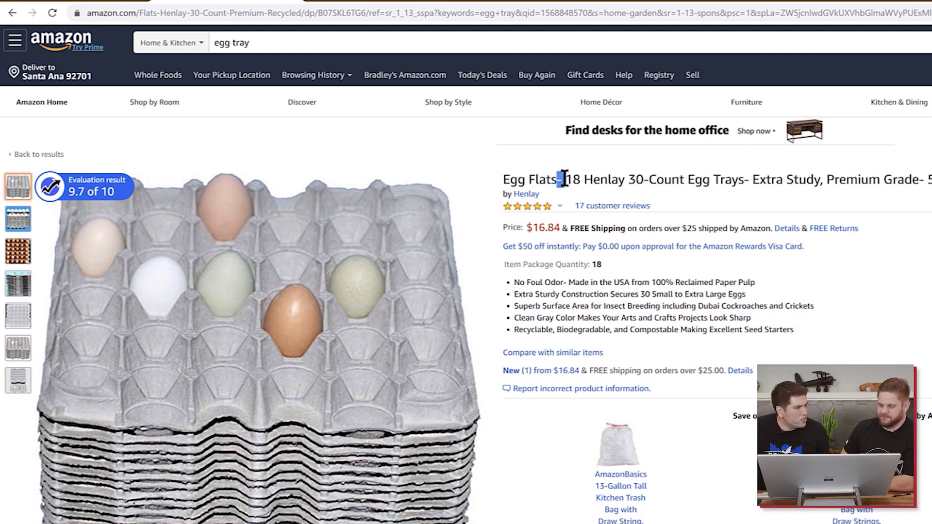
{"action": "left_click", "coordinate": [158, 15]}
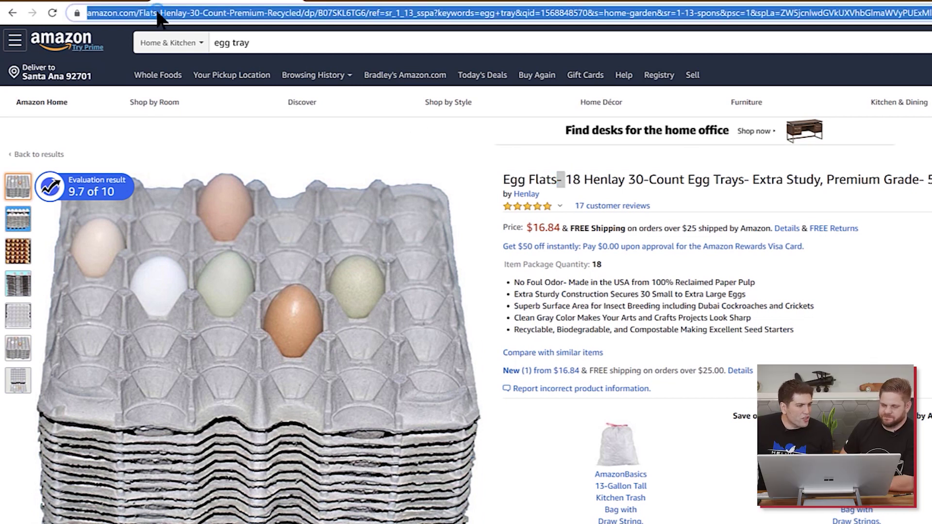
{"action": "left_click", "coordinate": [219, 13]}
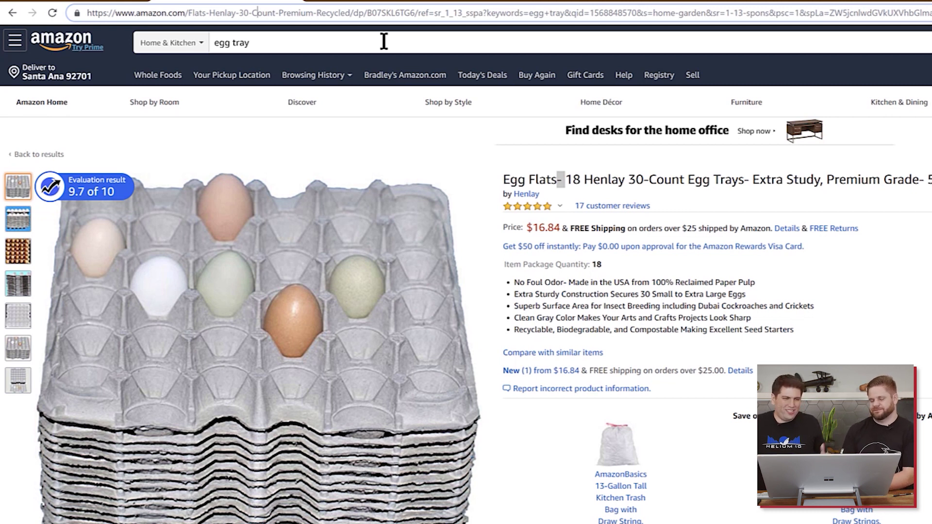
Switch back to Scribbles and change the title to "Wooden Egg Holder For Refrigerator Or Countertop -", leaving the insertion point at its end.
{"action": "left_click", "coordinate": [224, 2]}
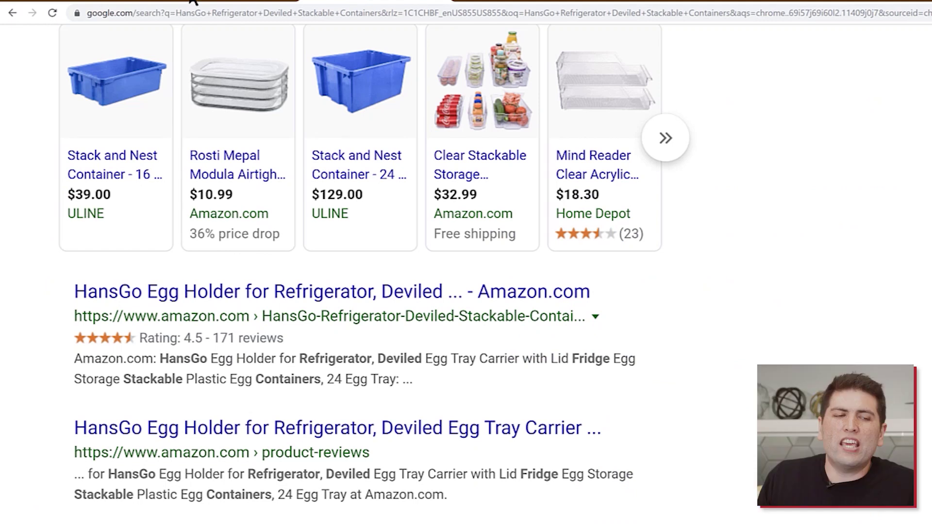
{"action": "left_click", "coordinate": [76, 1]}
{"action": "left_click_drag", "start_coordinate": [388, 75], "coordinate": [318, 72]}
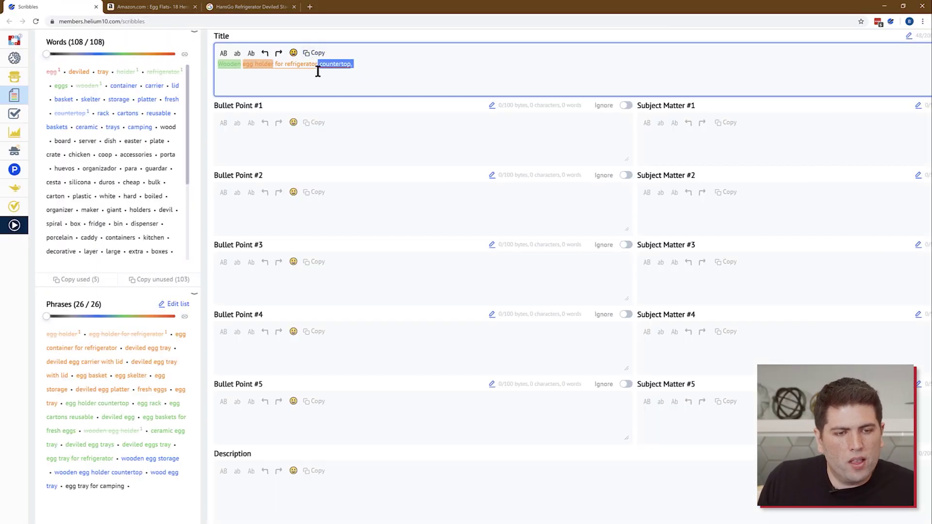
{"action": "left_click_drag", "start_coordinate": [358, 67], "coordinate": [317, 67]}
{"action": "key", "text": "BackSpace"}
{"action": "type", "text": "or countertop"}
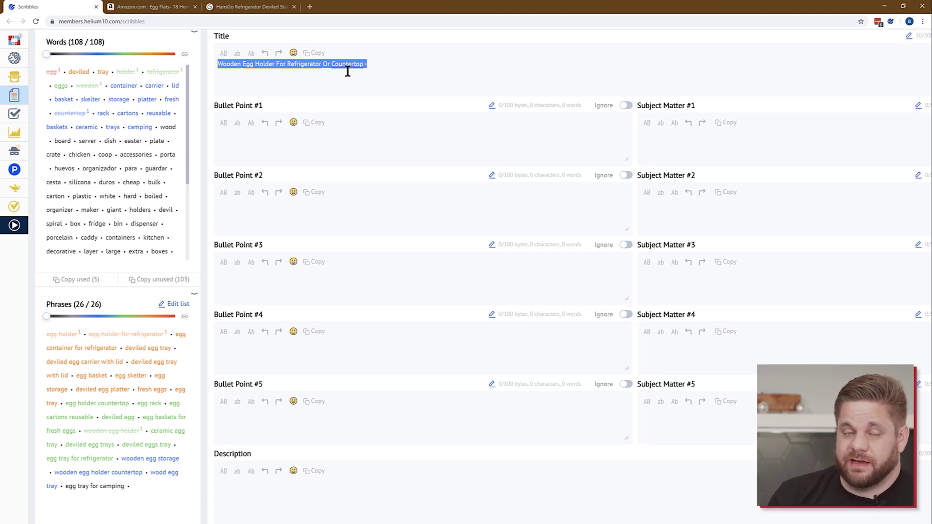
{"action": "scroll", "coordinate": [347, 71], "scroll_direction": "up", "scroll_amount": 4}
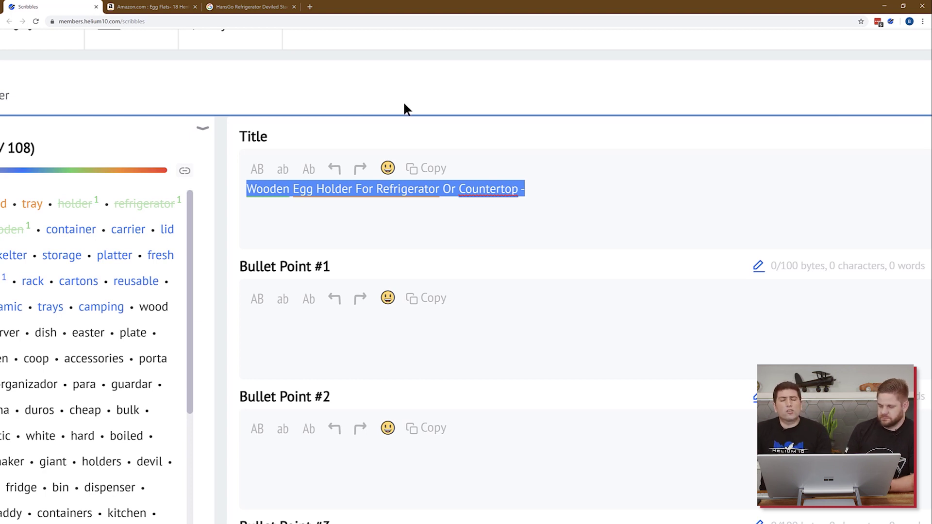
{"action": "left_click", "coordinate": [558, 193]}
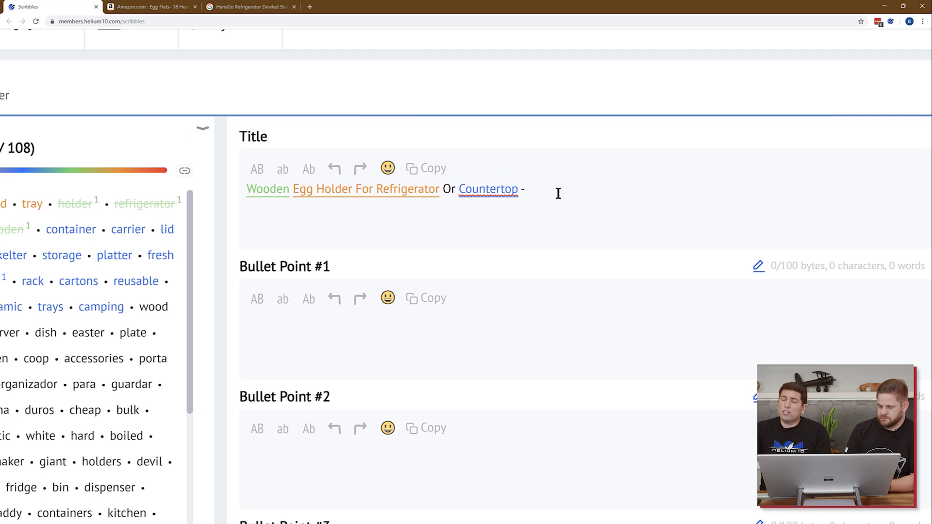
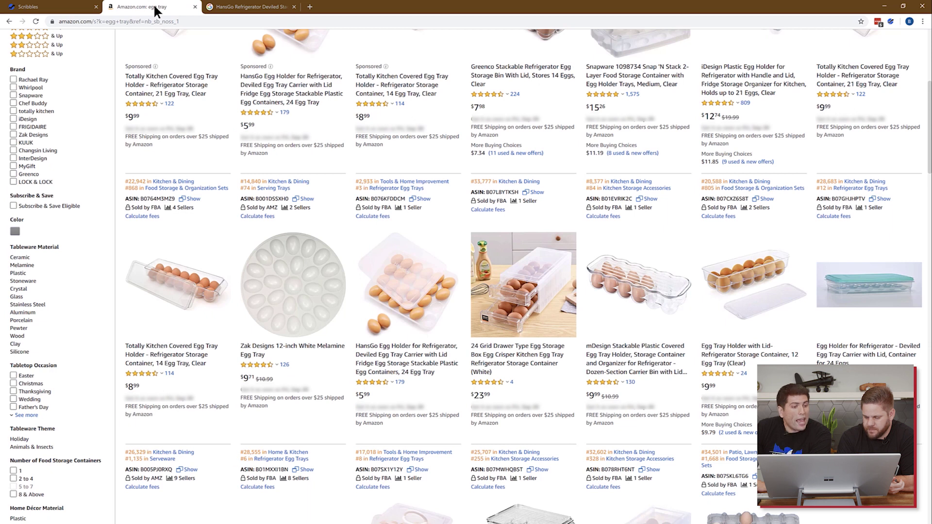
Switch back to Scribbles and add "18 Egg Tray" after the hyphen at the end of the title.
{"action": "key", "text": "ctrl+shift+Tab"}
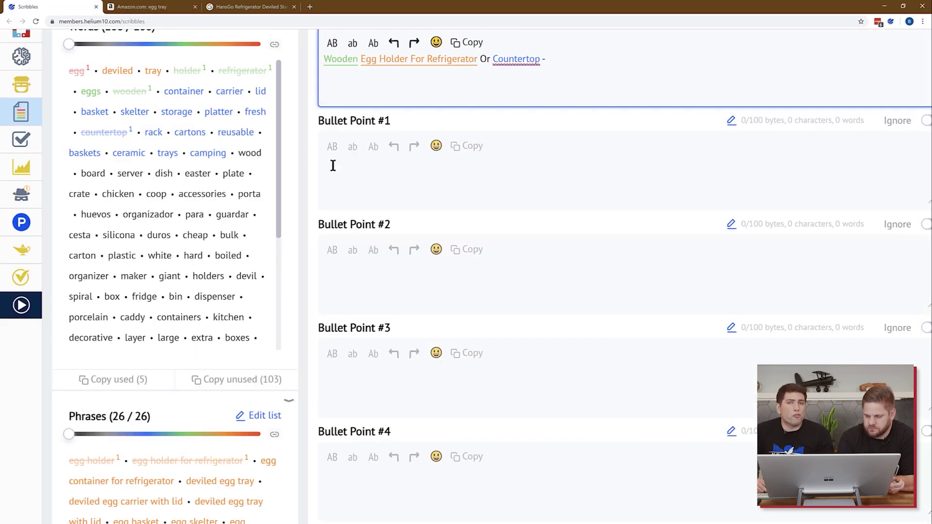
{"action": "scroll", "coordinate": [221, 406], "scroll_direction": "down", "scroll_amount": 1}
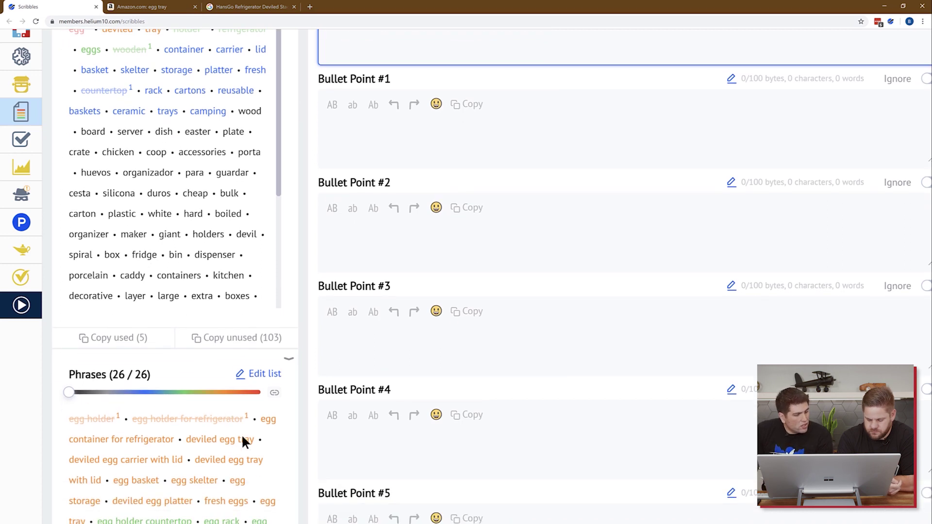
{"action": "scroll", "coordinate": [224, 458], "scroll_direction": "down", "scroll_amount": 2}
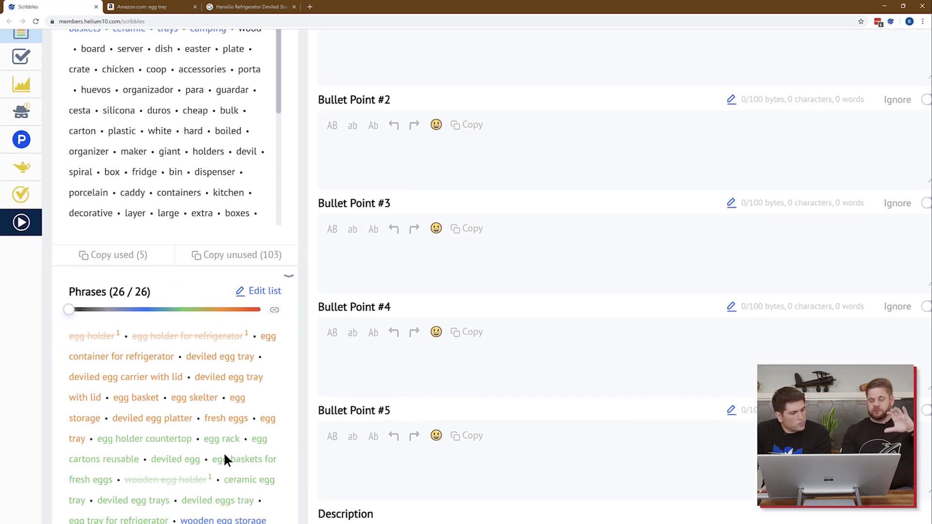
{"action": "scroll", "coordinate": [223, 452], "scroll_direction": "up", "scroll_amount": 2}
{"action": "scroll", "coordinate": [451, 350], "scroll_direction": "up", "scroll_amount": 2}
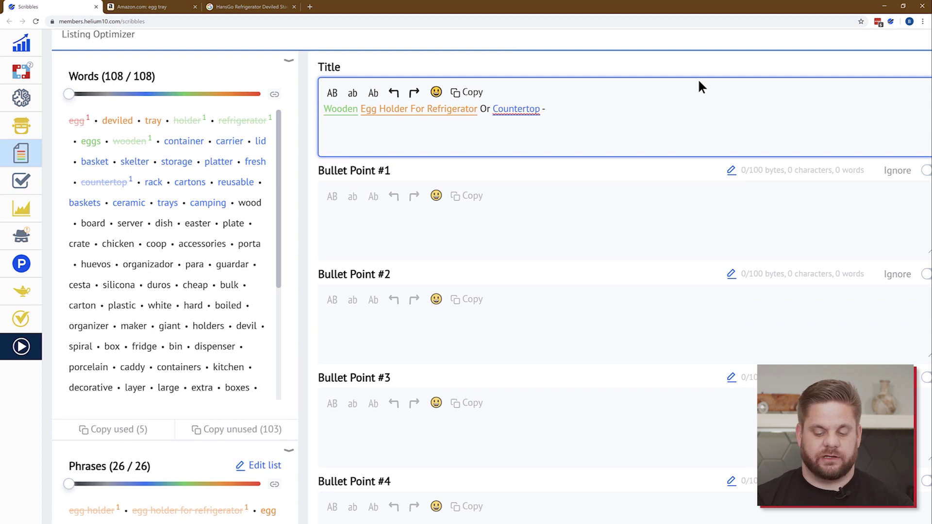
{"action": "type", "text": "1"}
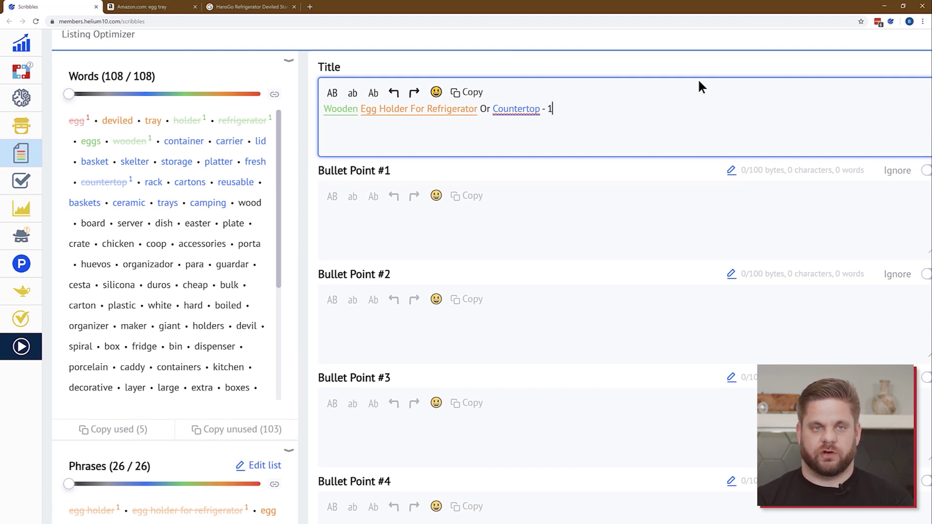
{"action": "type", "text": "8 Egg Tray"}
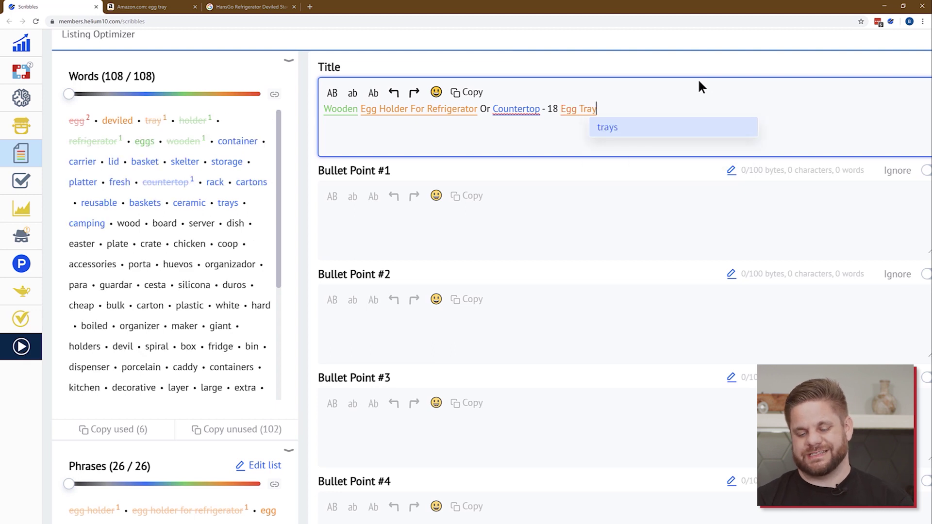
{"action": "key", "text": "Escape"}
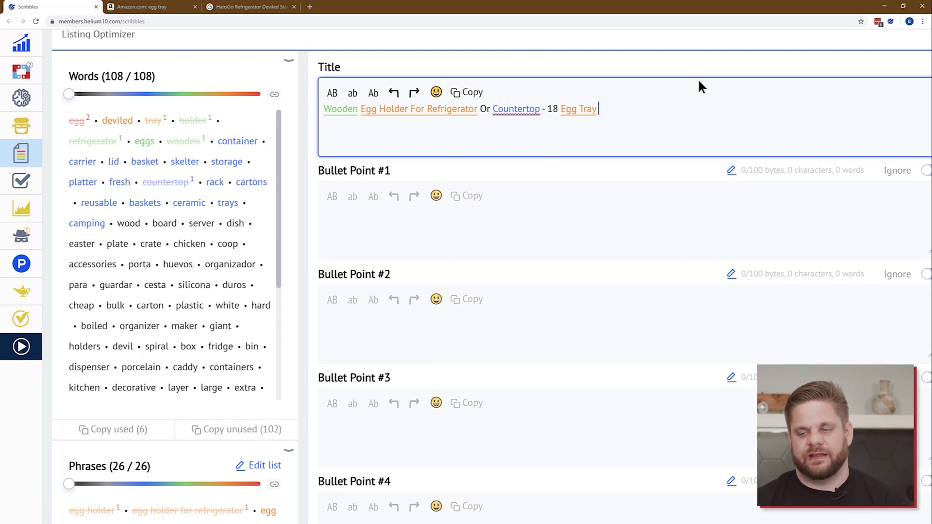
Look through the word and phrase lists for unused keywords that could fit into the title.
{"action": "scroll", "coordinate": [231, 374], "scroll_direction": "down", "scroll_amount": 3}
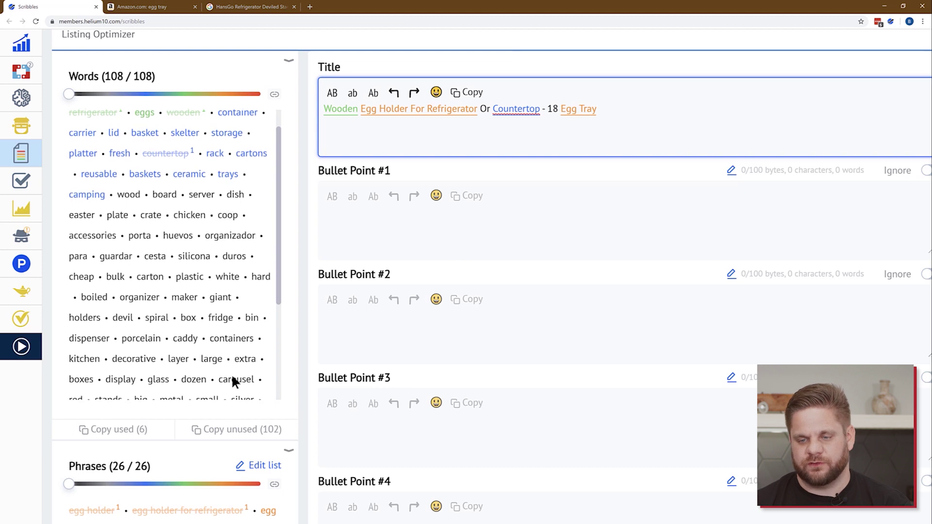
{"action": "scroll", "coordinate": [276, 500], "scroll_direction": "down", "scroll_amount": 3}
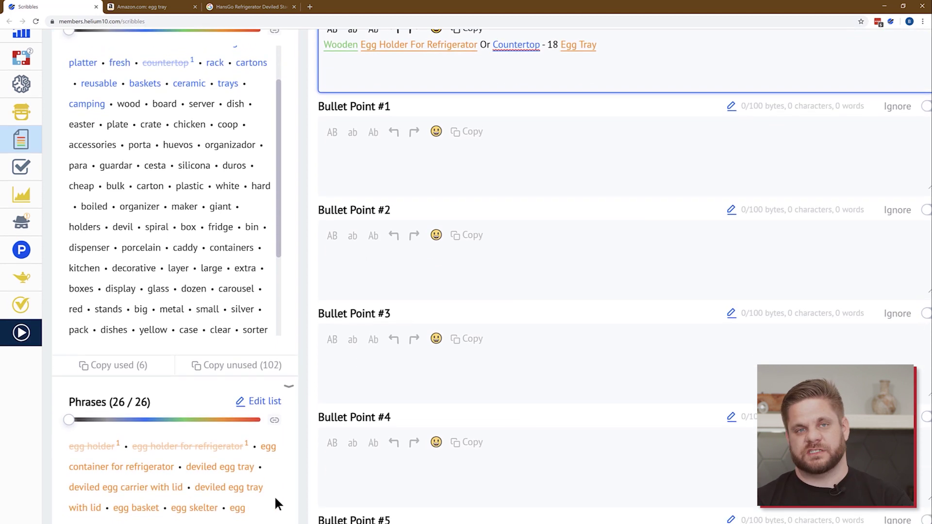
{"action": "scroll", "coordinate": [275, 496], "scroll_direction": "up", "scroll_amount": 3}
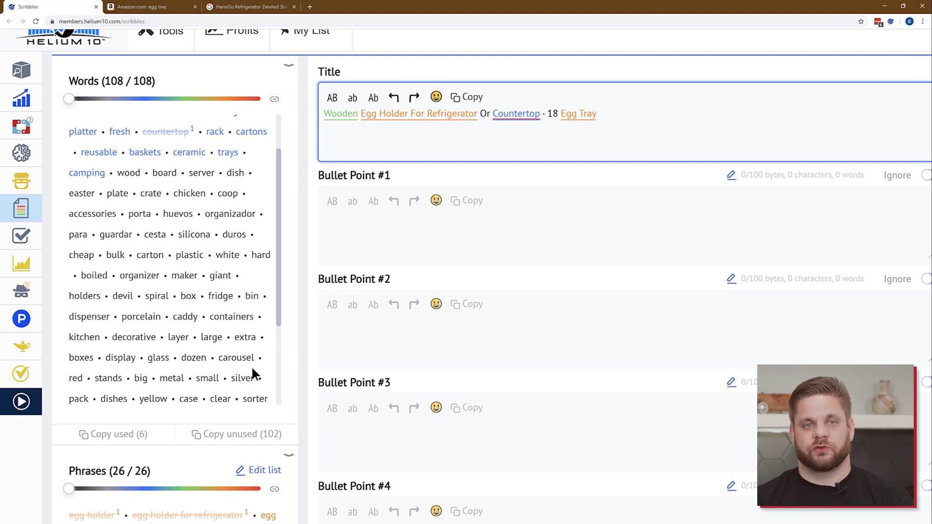
{"action": "scroll", "coordinate": [252, 369], "scroll_direction": "down", "scroll_amount": 1}
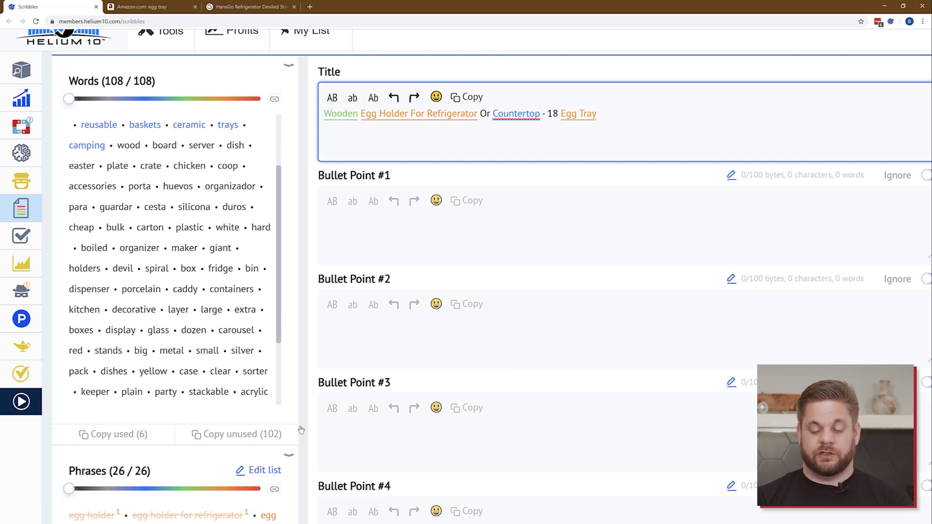
{"action": "scroll", "coordinate": [301, 429], "scroll_direction": "down", "scroll_amount": 2}
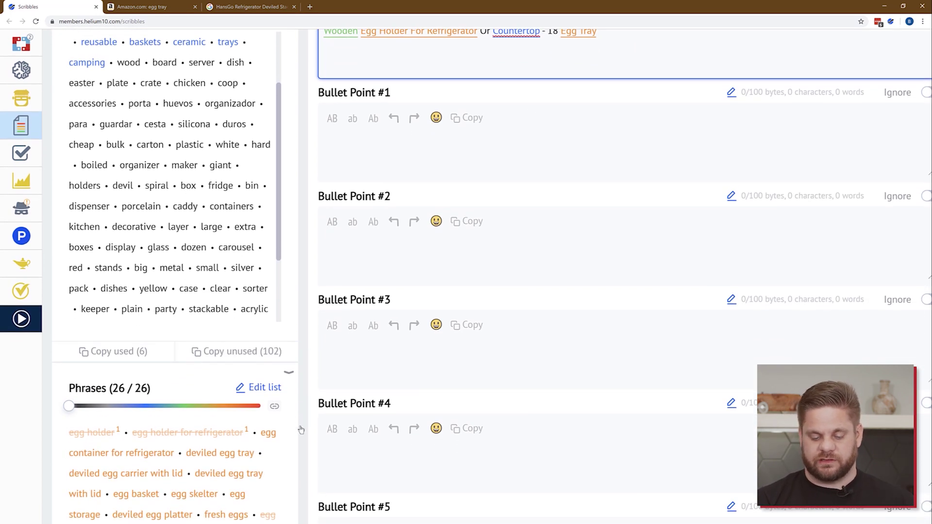
{"action": "scroll", "coordinate": [301, 429], "scroll_direction": "down", "scroll_amount": 2}
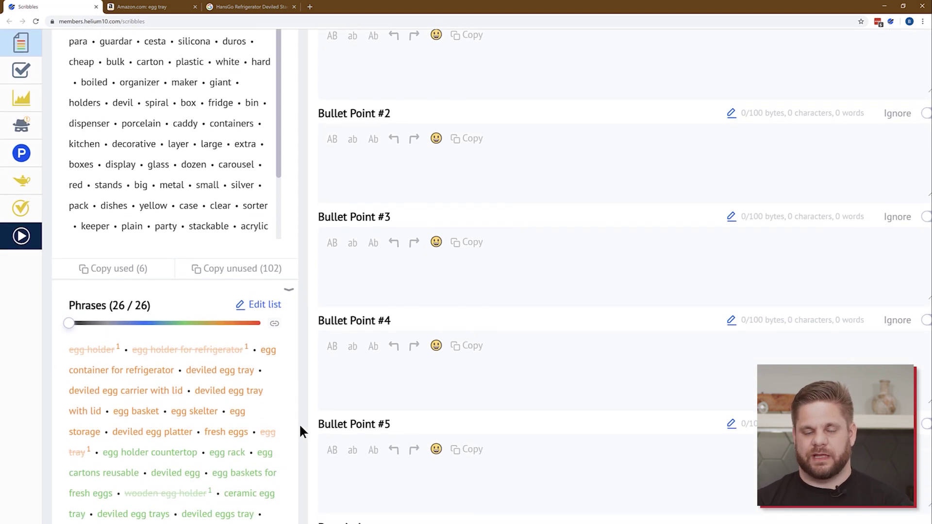
{"action": "scroll", "coordinate": [301, 429], "scroll_direction": "down", "scroll_amount": 1}
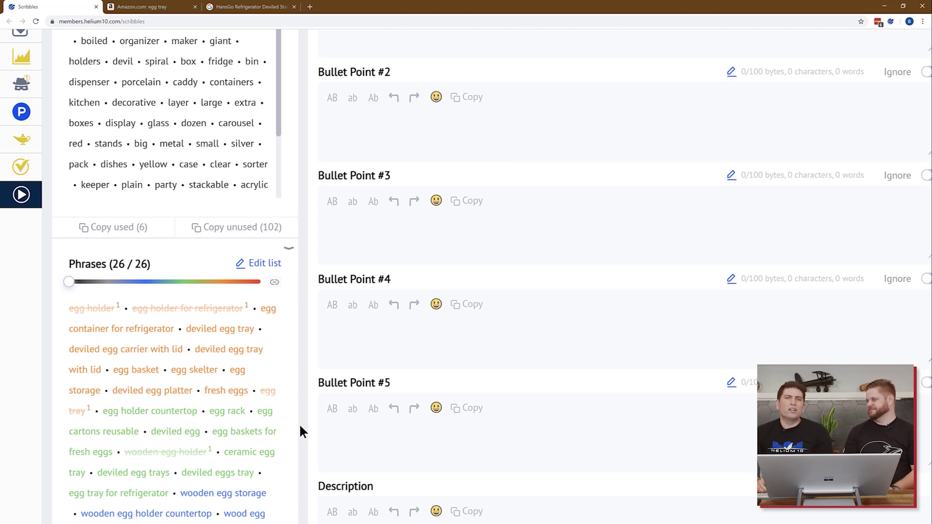
{"action": "scroll", "coordinate": [647, 211], "scroll_direction": "up", "scroll_amount": 1}
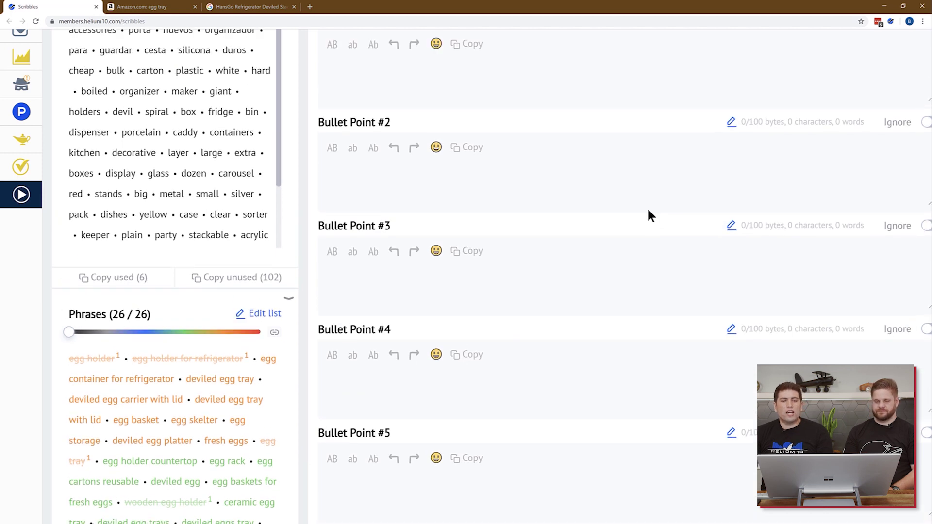
Replace "18 Egg Tray" in the title with "Rustic Egg Tray Holds 18 Eggs -".
{"action": "key", "text": "ctrl+0"}
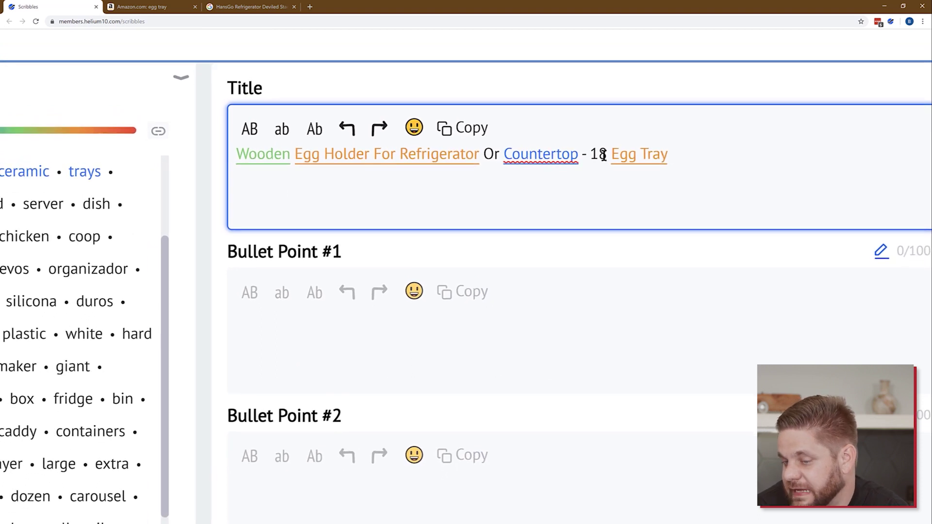
{"action": "left_click_drag", "start_coordinate": [669, 154], "coordinate": [589, 154]}
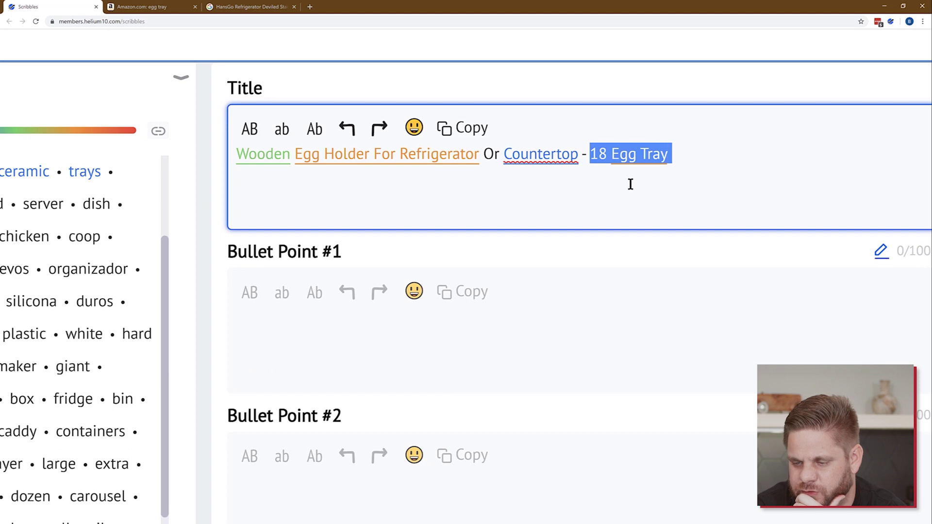
{"action": "type", "text": "Rustic "}
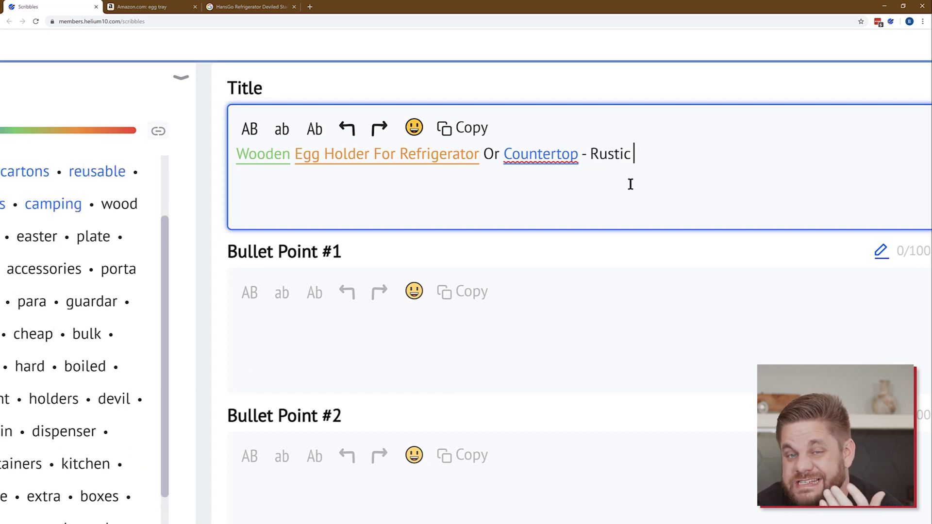
{"action": "type", "text": "Egg Tray "}
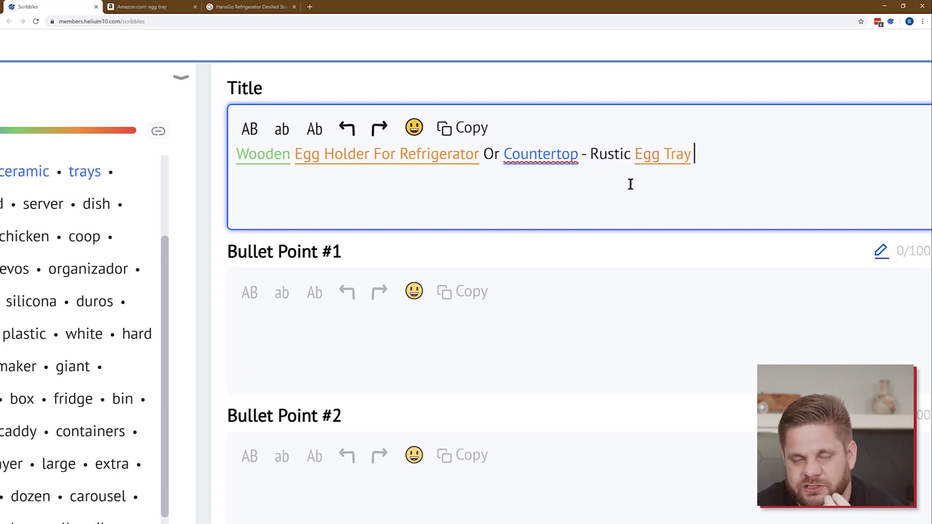
{"action": "type", "text": "Holds 18 "}
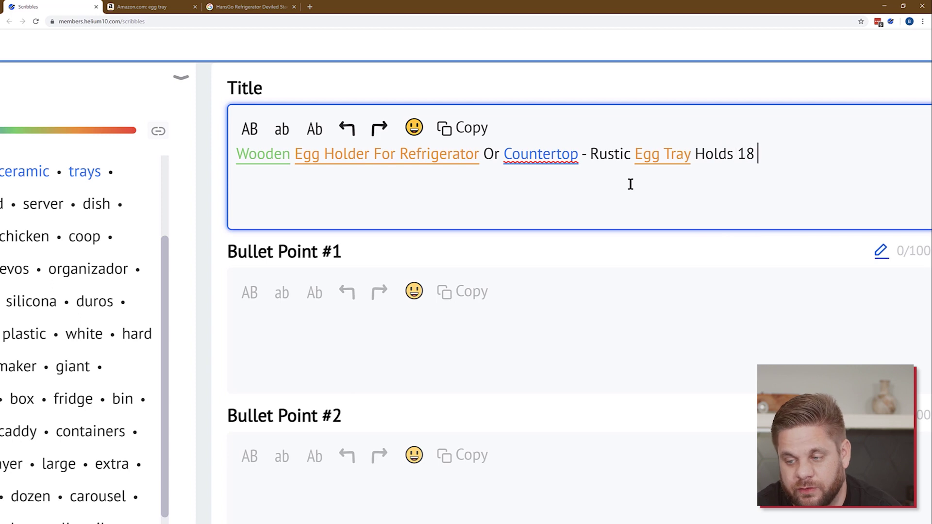
{"action": "type", "text": "Eggs"}
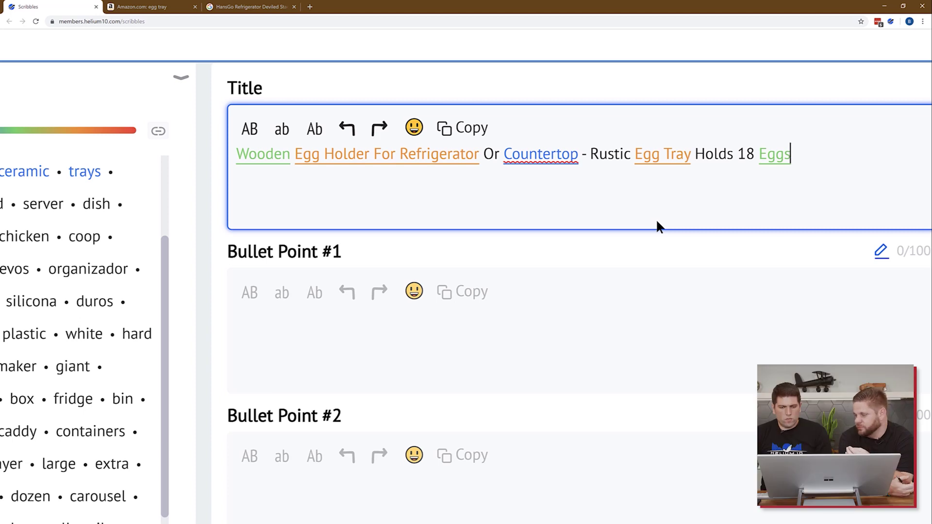
{"action": "type", "text": "-"}
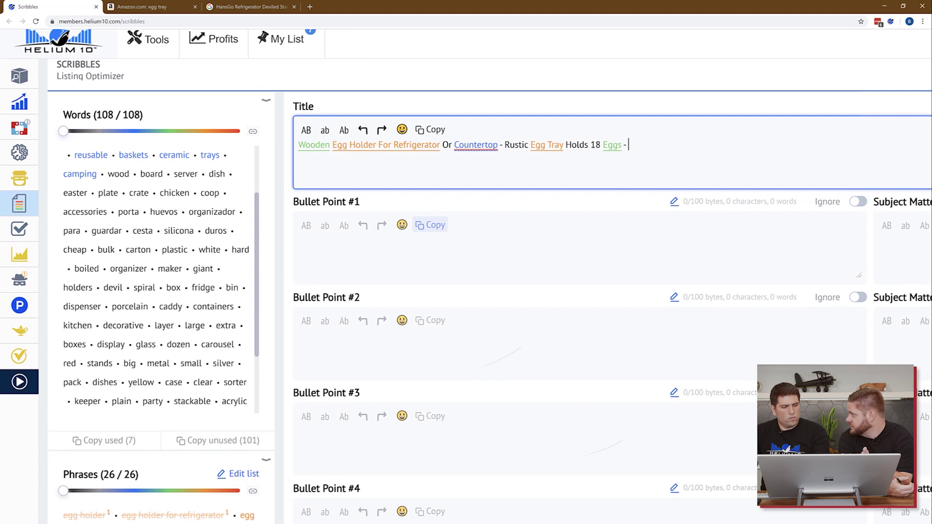
Check the remaining words and phrases, and insert "This Easy To Clean" before "Rustic" in the title.
{"action": "scroll", "coordinate": [161, 291], "scroll_direction": "down", "scroll_amount": 2}
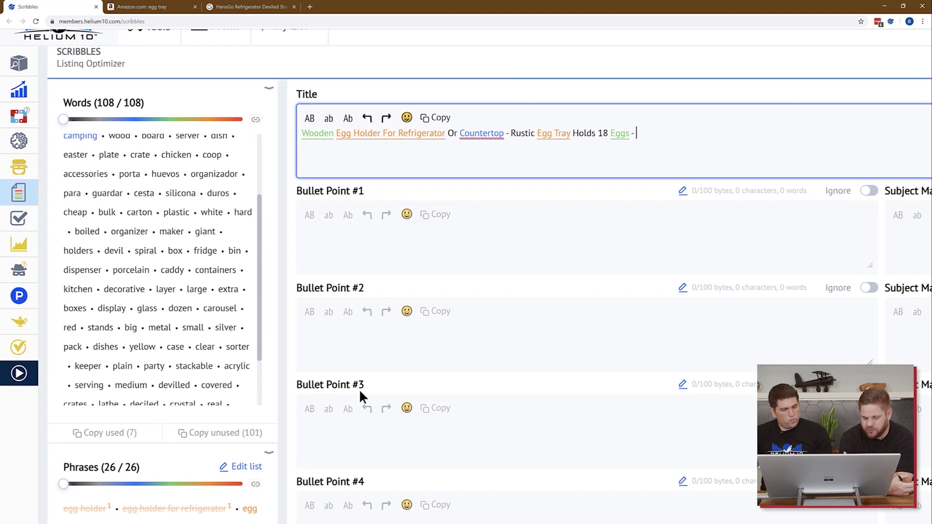
{"action": "scroll", "coordinate": [250, 455], "scroll_direction": "down", "scroll_amount": 1}
{"action": "scroll", "coordinate": [252, 457], "scroll_direction": "down", "scroll_amount": 2}
{"action": "scroll", "coordinate": [251, 457], "scroll_direction": "down", "scroll_amount": 1}
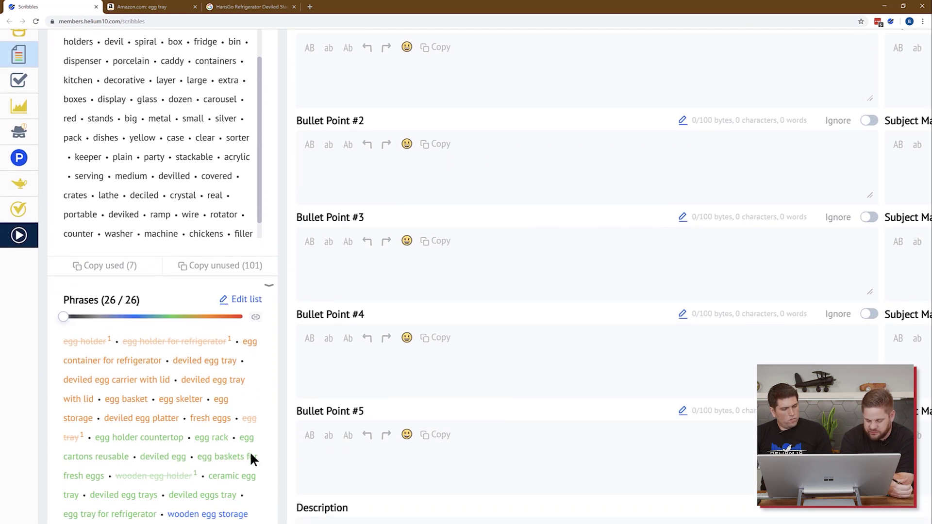
{"action": "scroll", "coordinate": [251, 457], "scroll_direction": "up", "scroll_amount": 1}
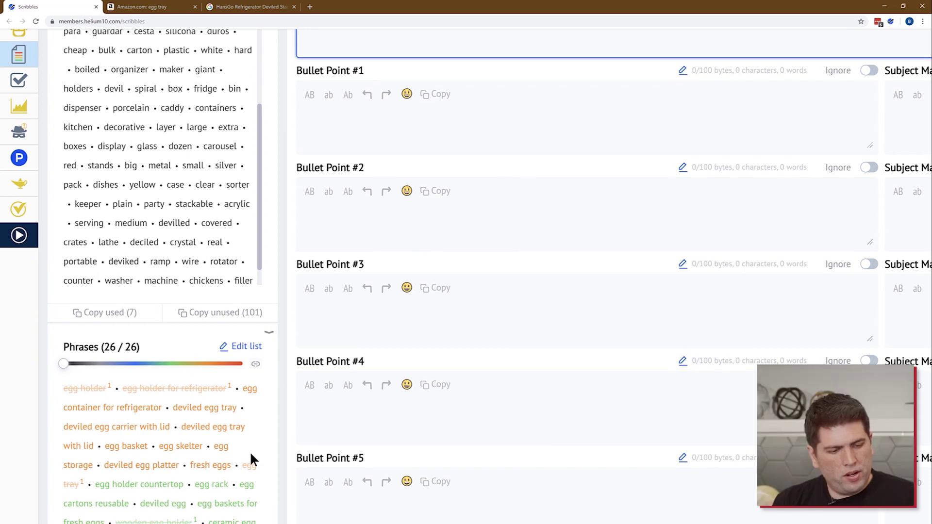
{"action": "scroll", "coordinate": [251, 458], "scroll_direction": "down", "scroll_amount": 1}
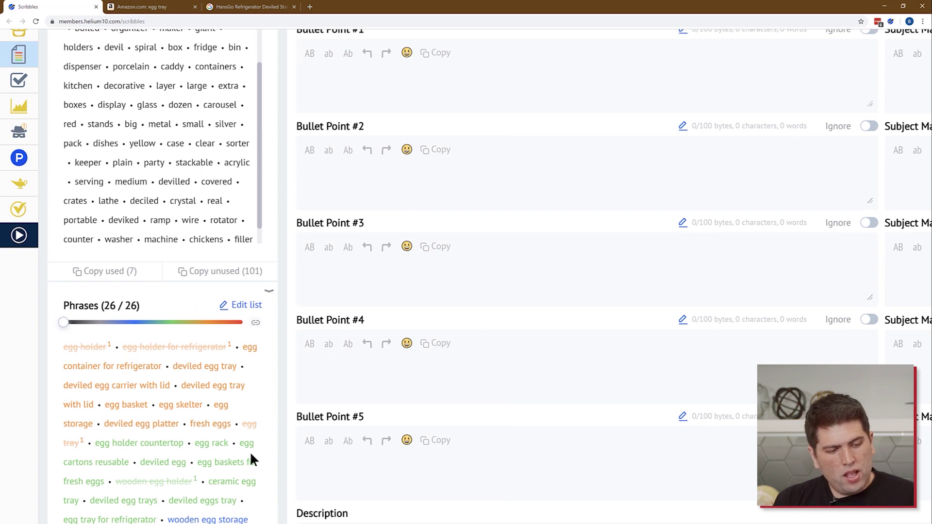
{"action": "scroll", "coordinate": [249, 451], "scroll_direction": "up", "scroll_amount": 4}
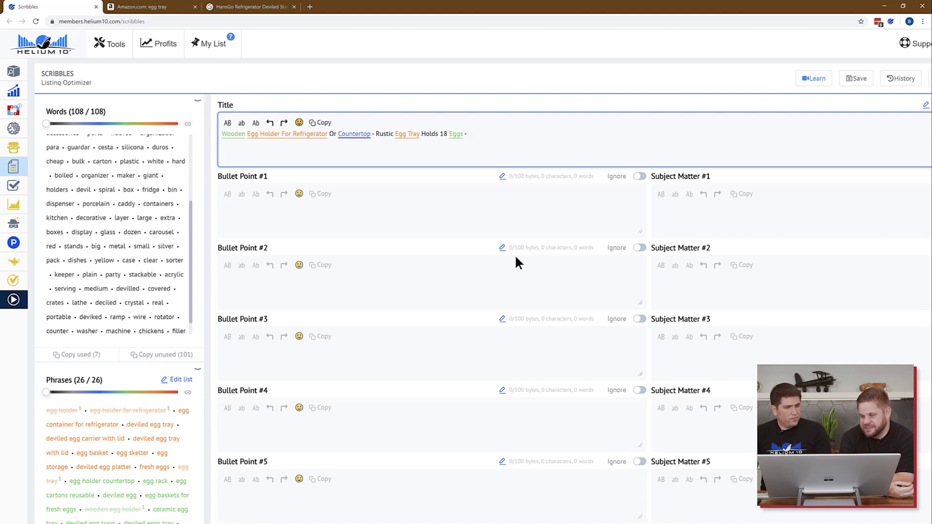
{"action": "left_click", "coordinate": [375, 135]}
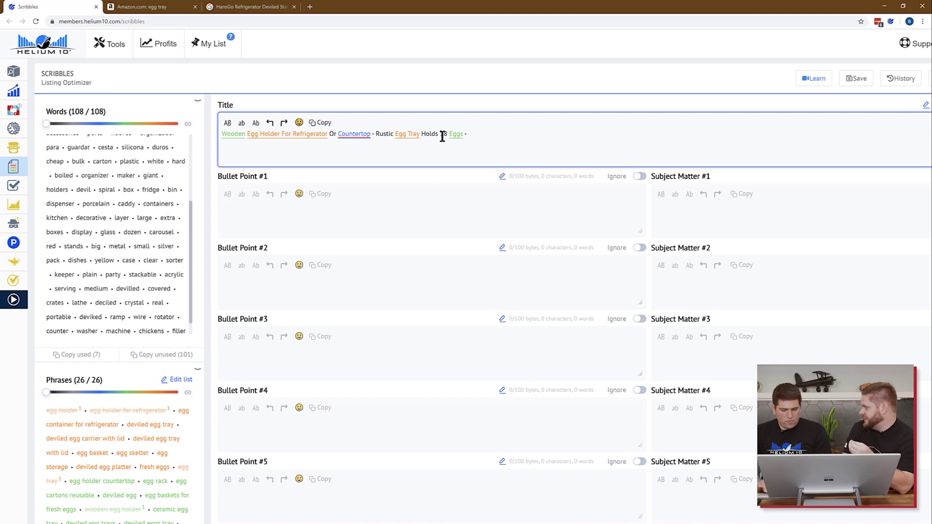
{"action": "type", "text": "This E"}
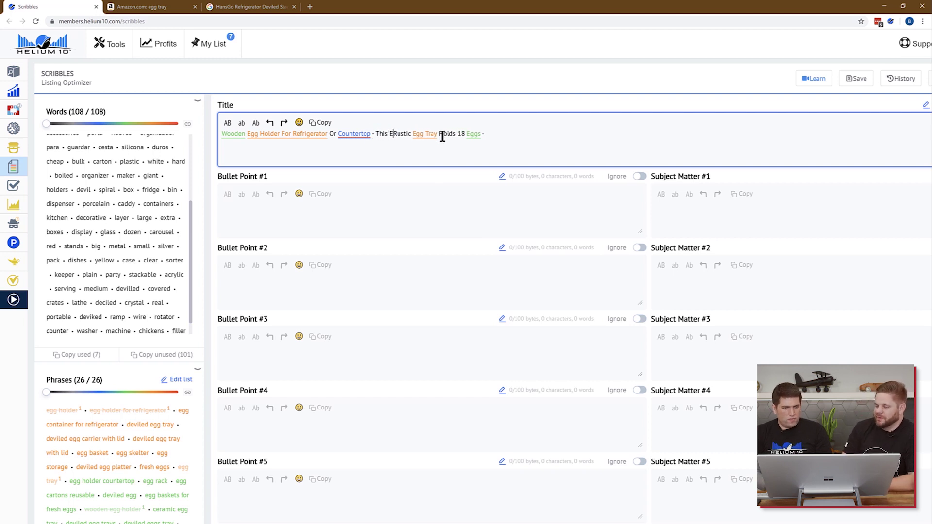
{"action": "type", "text": "asy To Clean"}
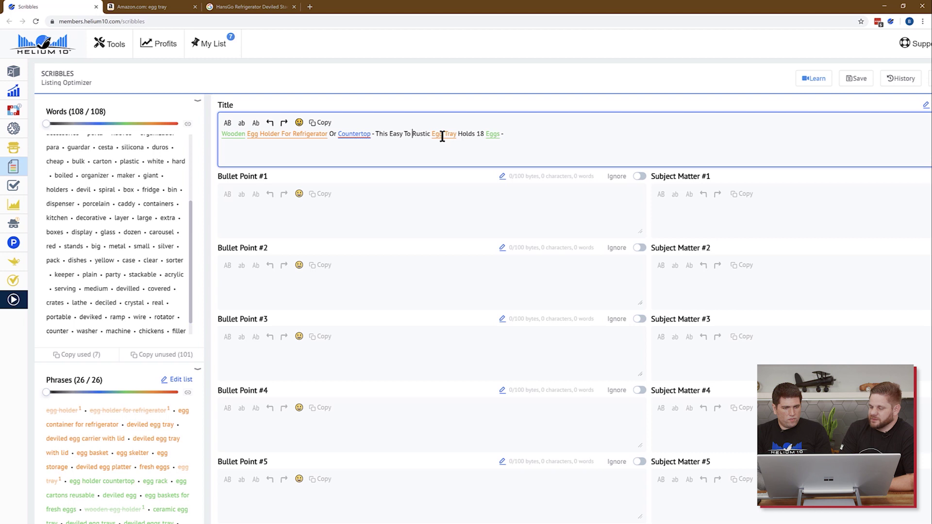
Add "Perfect Kitchen Accesory Gift" at the end of the title and change its word "Perfect" to "Great".
{"action": "left_click", "coordinate": [524, 134]}
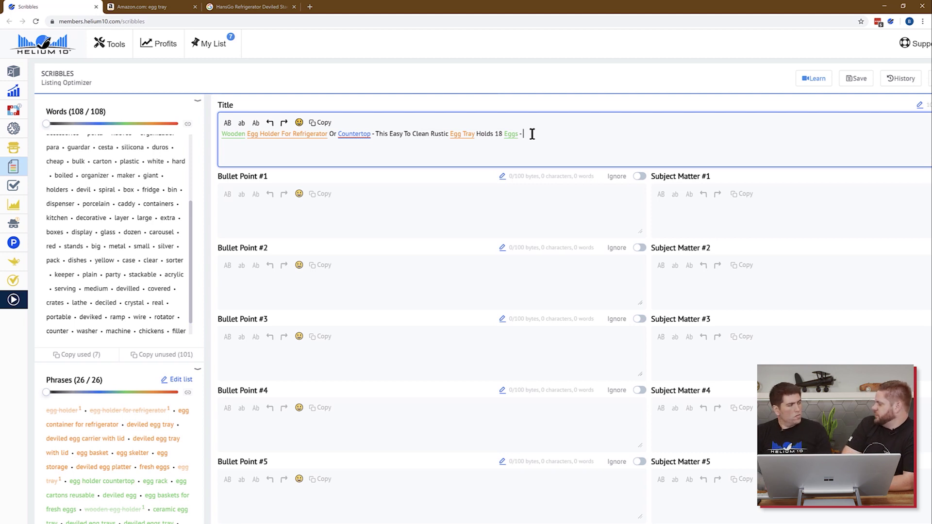
{"action": "type", "text": "Perfect Kitchen Accesory Gift"}
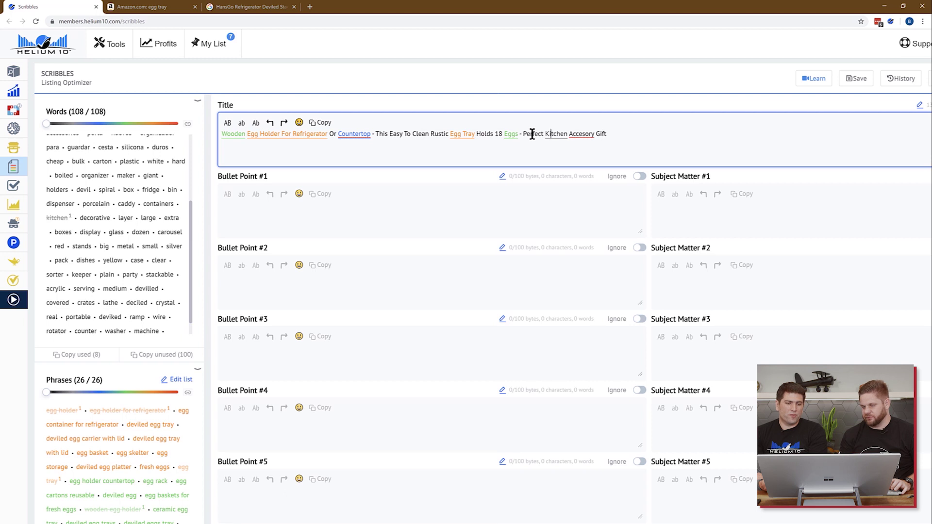
{"action": "key", "text": "BackSpace"}
{"action": "key", "text": "BackSpace"}
{"action": "key", "text": "BackSpace"}
{"action": "key", "text": "BackSpace"}
{"action": "key", "text": "BackSpace"}
{"action": "key", "text": "BackSpace"}
{"action": "key", "text": "BackSpace"}
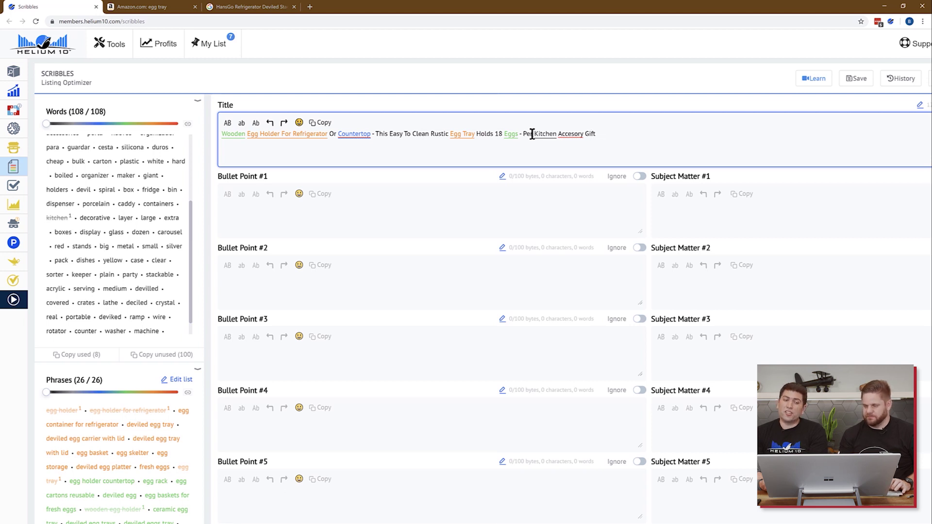
{"action": "type", "text": "Great"}
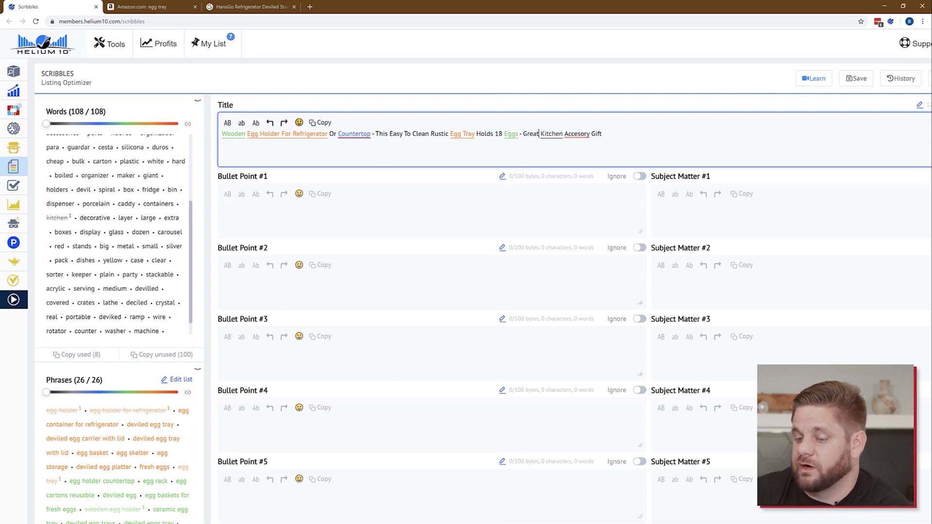
Correct the misspelled "Accesory" in the title to "Accessory" using the spelling suggestion.
{"action": "double_click", "coordinate": [577, 134]}
{"action": "right_click", "coordinate": [577, 133]}
{"action": "left_click", "coordinate": [595, 139]}
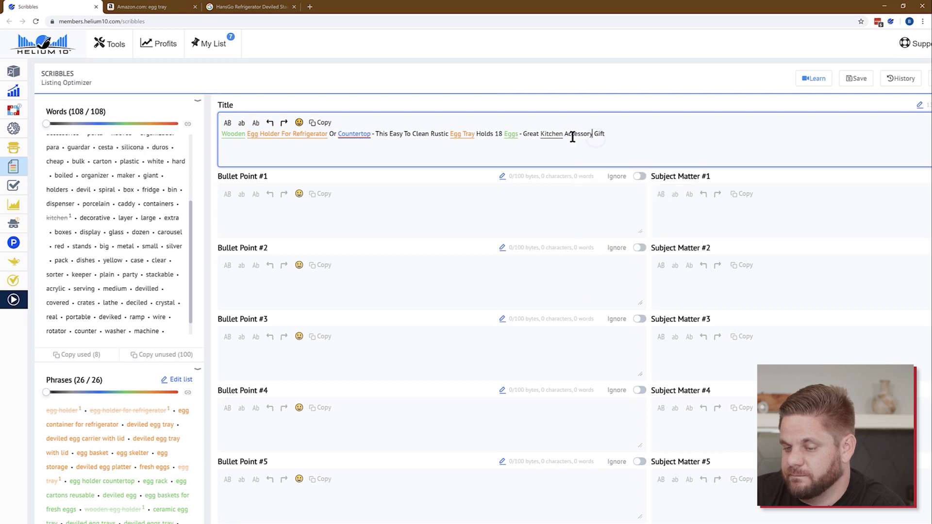
Remove "Kitchen Accessory" from the title so that it ends with "Great Gift".
{"action": "right_click", "coordinate": [559, 134]}
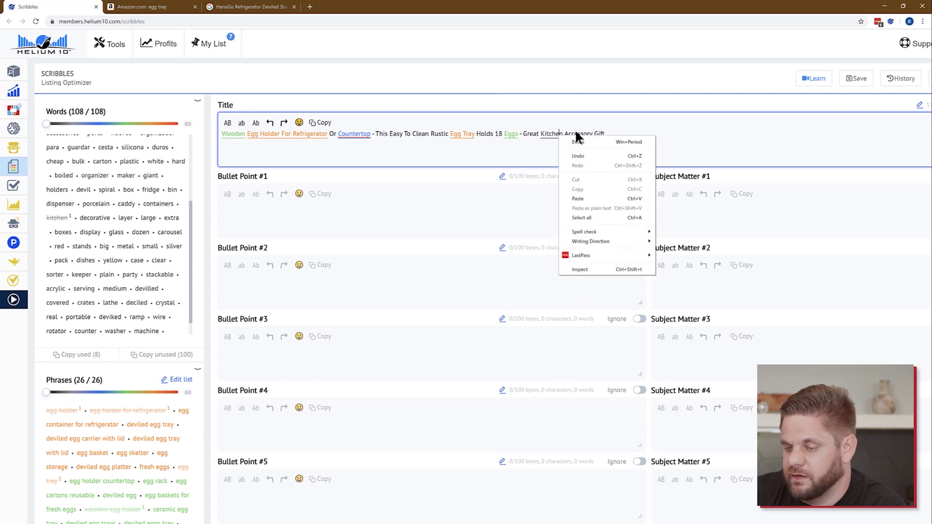
{"action": "left_click", "coordinate": [596, 124]}
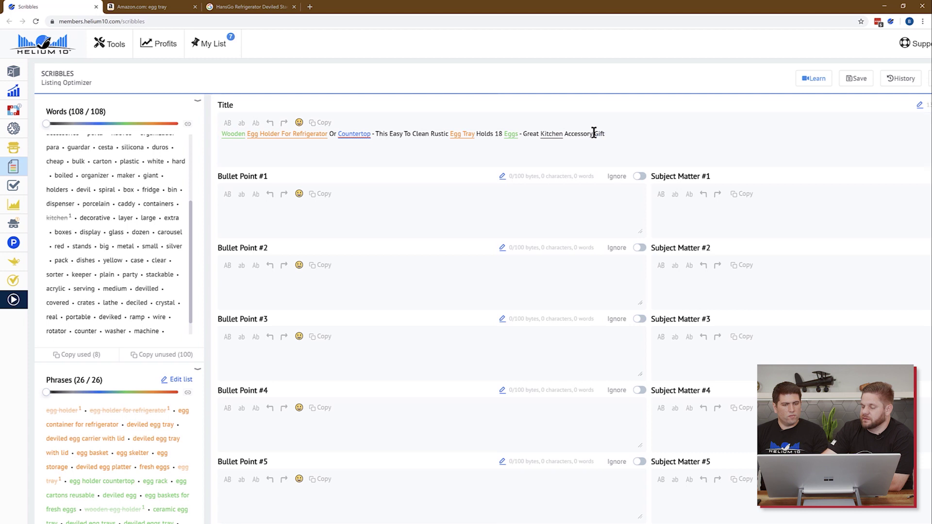
{"action": "left_click_drag", "start_coordinate": [593, 132], "coordinate": [546, 136]}
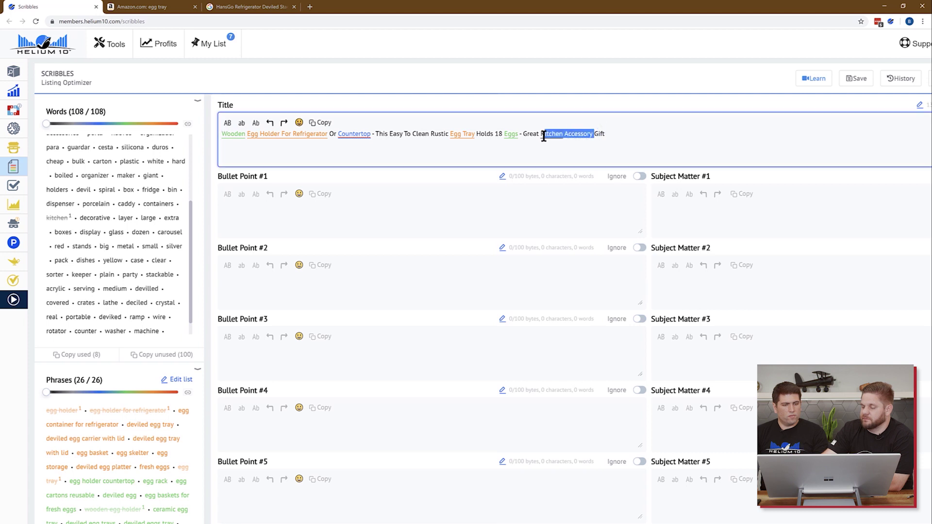
{"action": "key", "text": "BackSpace"}
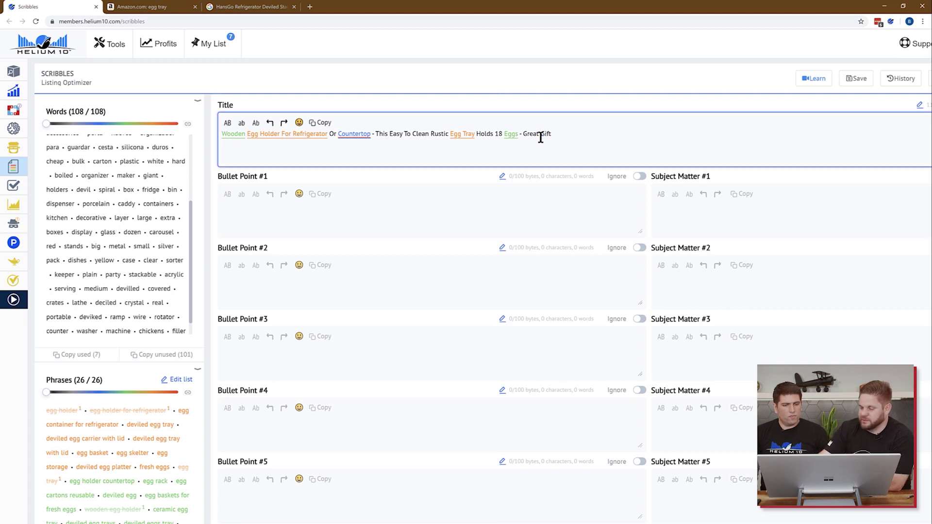
{"action": "left_click", "coordinate": [565, 137]}
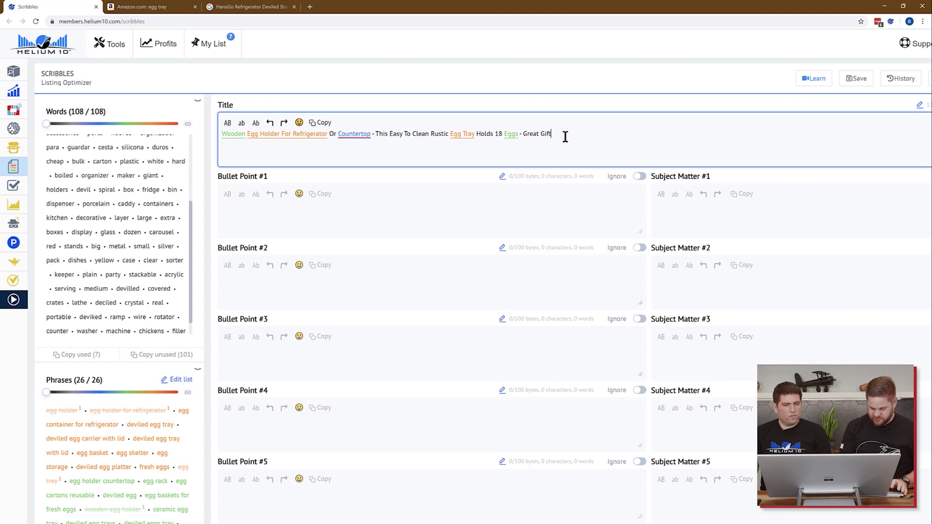
{"action": "type", "text": "as a"}
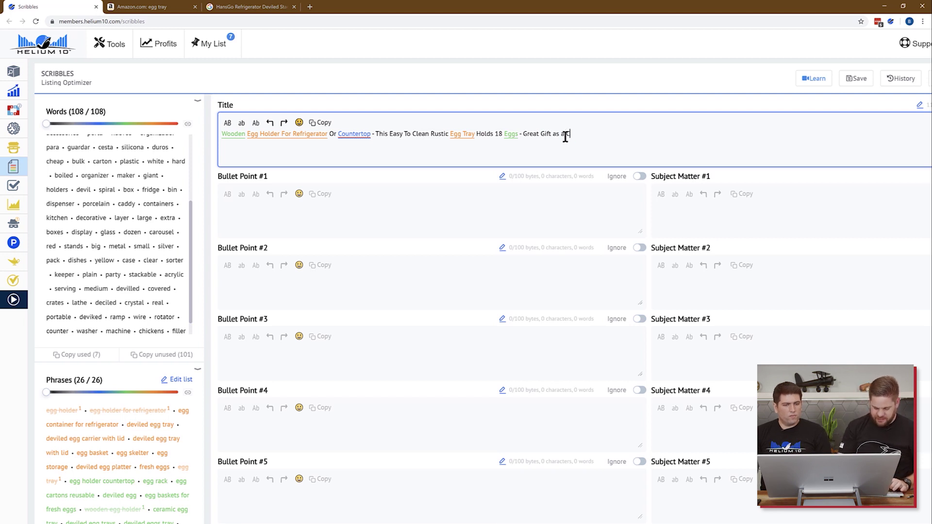
{"action": "type", "text": " Chicken Coop"}
{"action": "type", "text": " A"}
{"action": "key", "text": "BackSpace"}
{"action": "key", "text": "BackSpace"}
{"action": "key", "text": "BackSpace"}
{"action": "key", "text": "BackSpace"}
{"action": "key", "text": "BackSpace"}
{"action": "key", "text": "BackSpace"}
{"action": "key", "text": "BackSpace"}
{"action": "key", "text": "BackSpace"}
{"action": "key", "text": "BackSpace"}
{"action": "key", "text": "BackSpace"}
{"action": "key", "text": "BackSpace"}
{"action": "key", "text": "BackSpace"}
{"action": "key", "text": "BackSpace"}
{"action": "key", "text": "BackSpace"}
{"action": "key", "text": "BackSpace"}
{"action": "key", "text": "BackSpace"}
Add "for Chicken Coop Owners" to the end of the title and begin editing Bullet Point #1.
{"action": "type", "text": "for Chicken CoopOwn"}
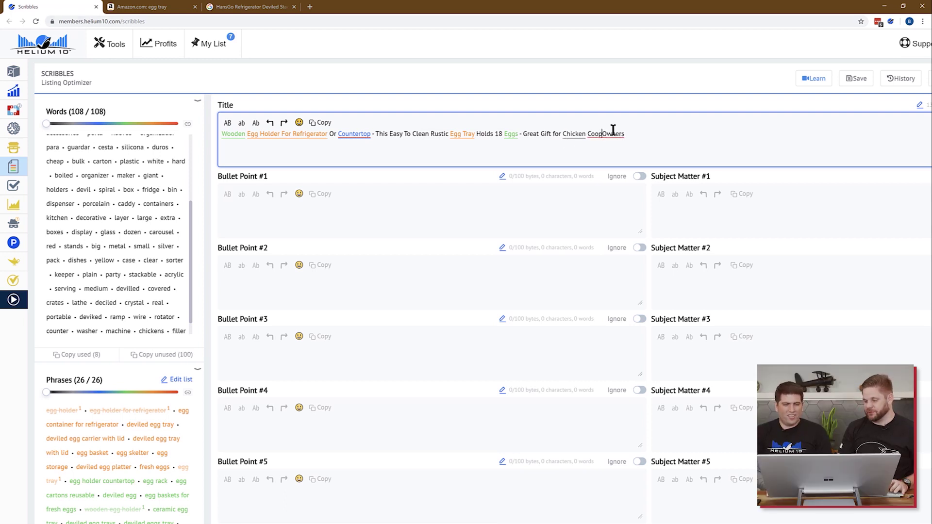
{"action": "left_click", "coordinate": [566, 209]}
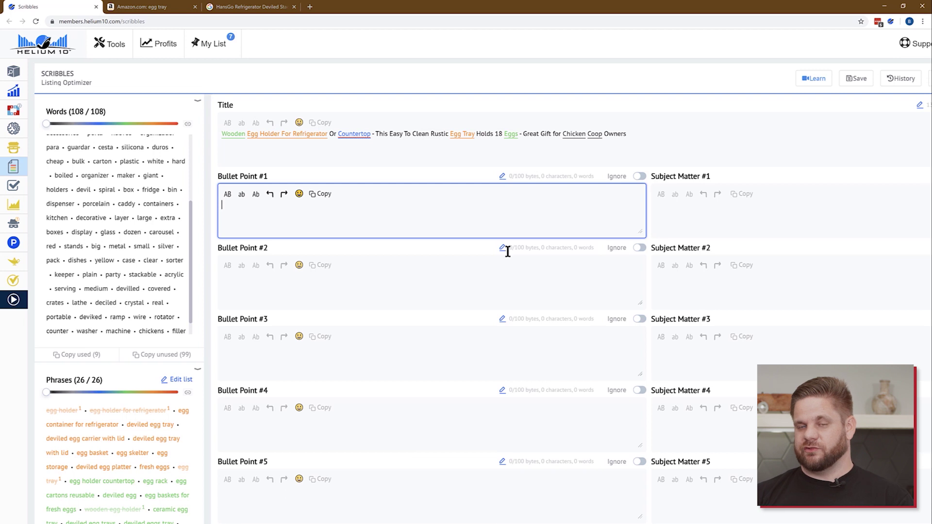
{"action": "scroll", "coordinate": [150, 233], "scroll_direction": "up", "scroll_amount": 3}
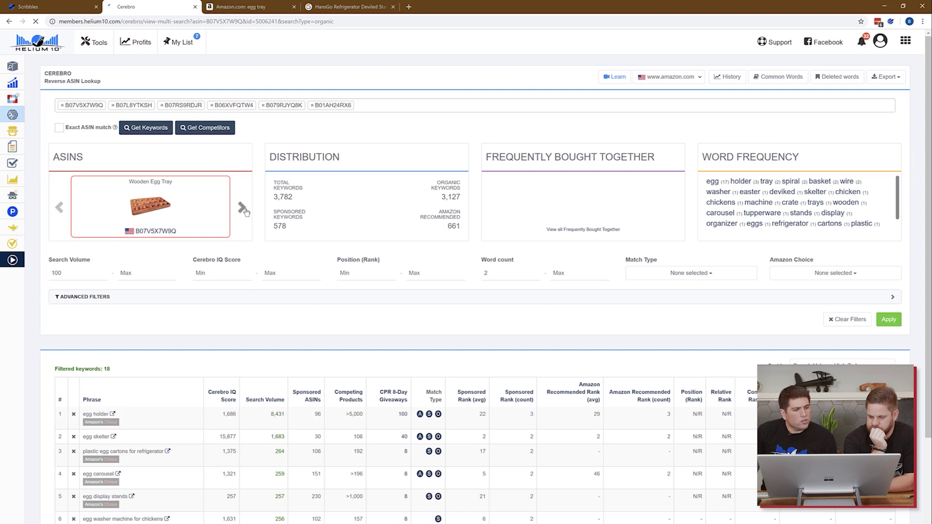
Open the 24 Grid Drawer Type Egg Storage Box listing from the Cerebro ASINs and read its bullet points.
{"action": "left_click", "coordinate": [243, 208]}
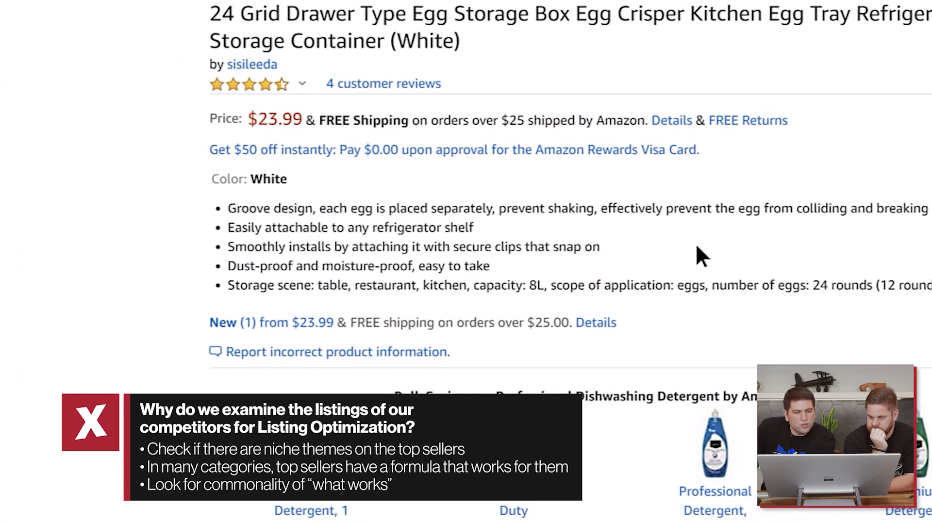
{"action": "left_click_drag", "start_coordinate": [267, 210], "coordinate": [533, 230]}
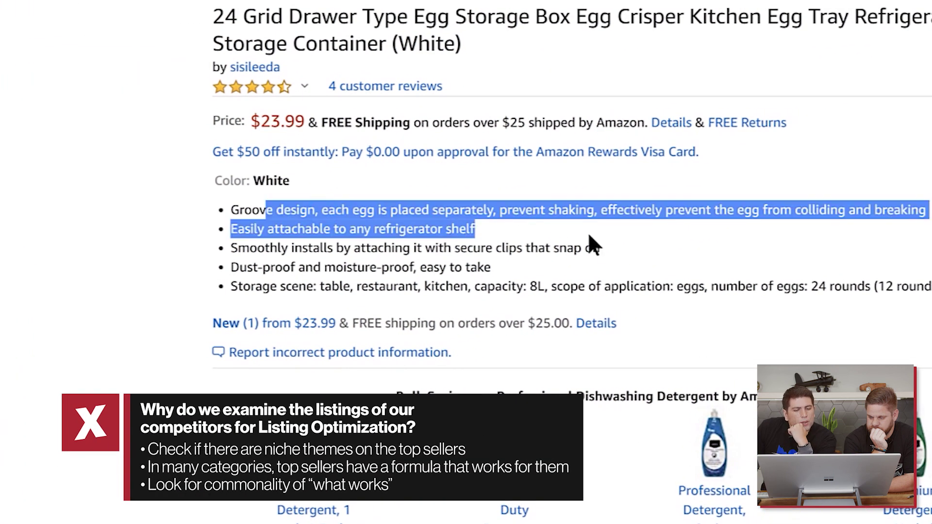
{"action": "left_click_drag", "start_coordinate": [596, 240], "coordinate": [619, 249]}
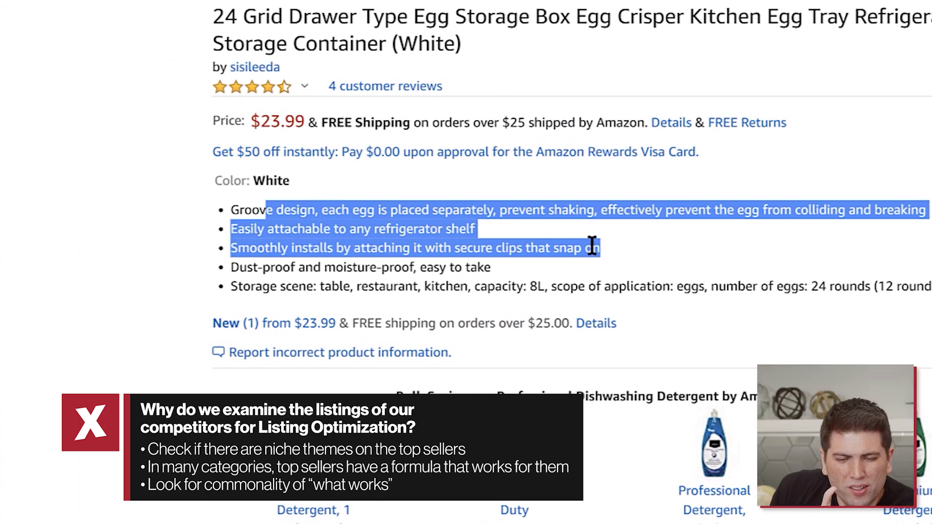
{"action": "left_click", "coordinate": [545, 239]}
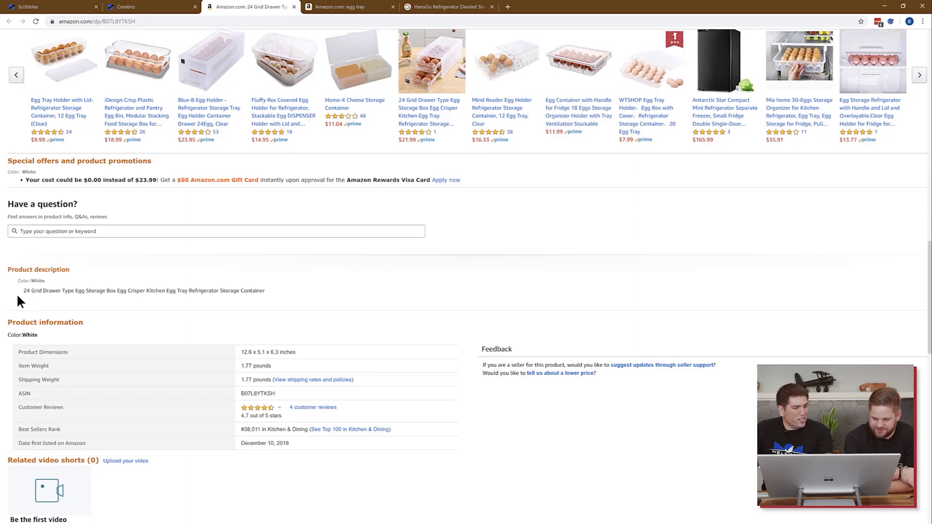
Examine the product description of the 24 Grid Drawer egg storage box at an enlarged page size.
{"action": "key", "text": "ctrl+plus"}
{"action": "key", "text": "ctrl+plus"}
{"action": "key", "text": "ctrl+plus"}
{"action": "key", "text": "ctrl+plus"}
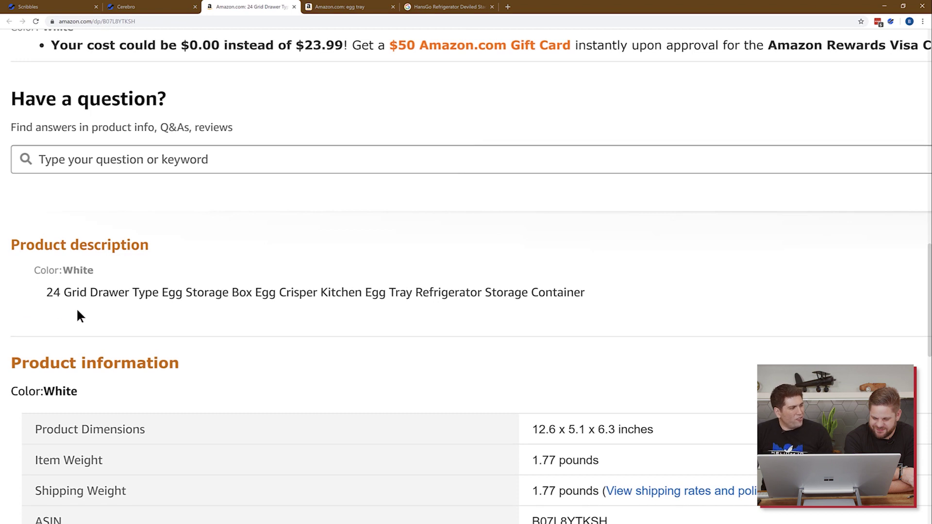
{"action": "left_click_drag", "start_coordinate": [45, 293], "coordinate": [302, 298]}
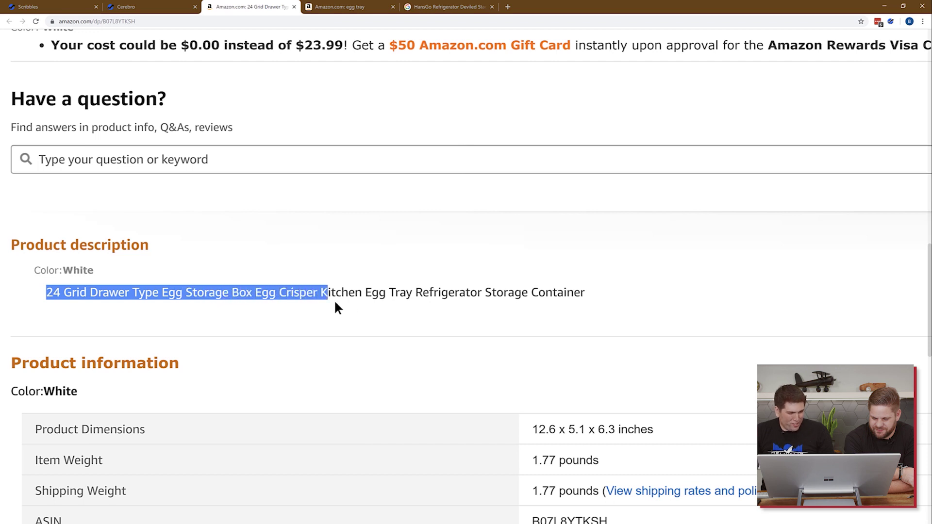
{"action": "left_click_drag", "start_coordinate": [378, 300], "coordinate": [580, 292]}
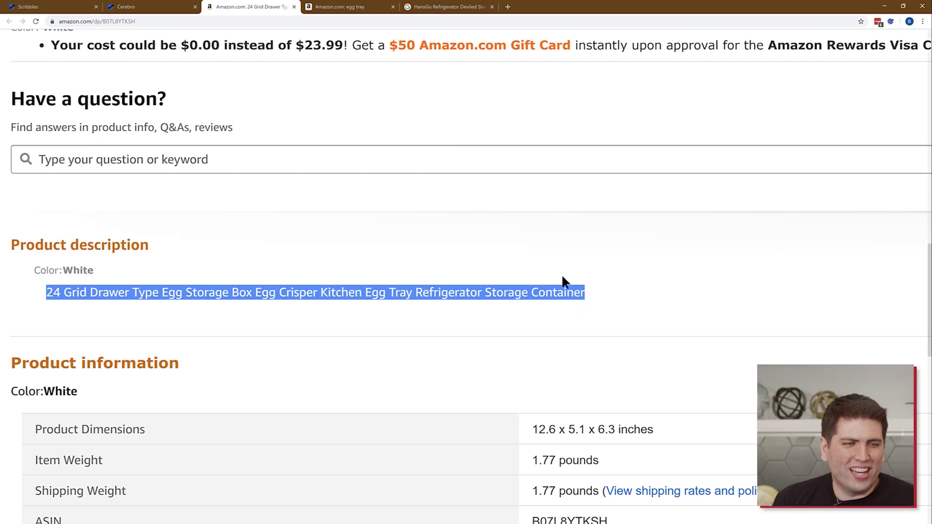
{"action": "key", "text": "ctrl+minus"}
{"action": "key", "text": "ctrl+minus"}
{"action": "key", "text": "ctrl+minus"}
{"action": "key", "text": "ctrl+minus"}
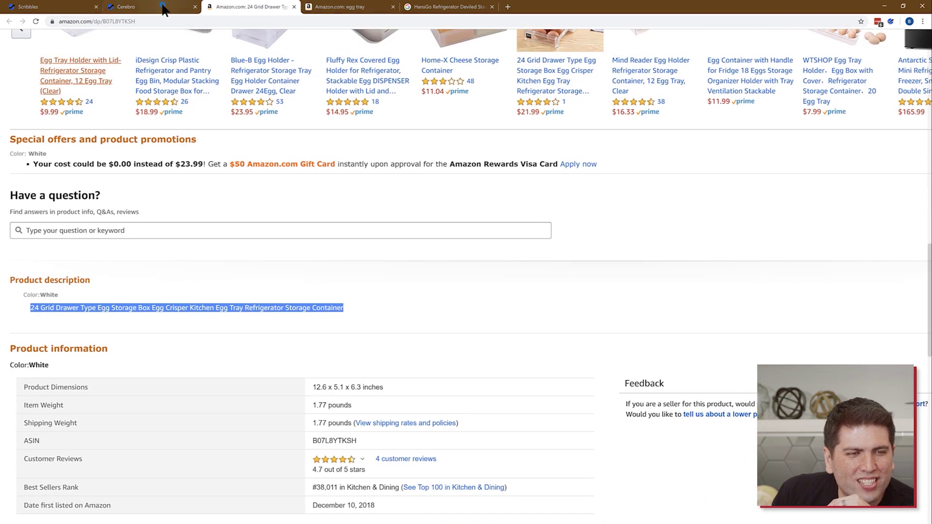
Return to Cerebro, open the OBVIS egg skelter listing (B07RS9RDJR), and examine its bullet points.
{"action": "left_click", "coordinate": [167, 8]}
{"action": "left_click", "coordinate": [241, 208]}
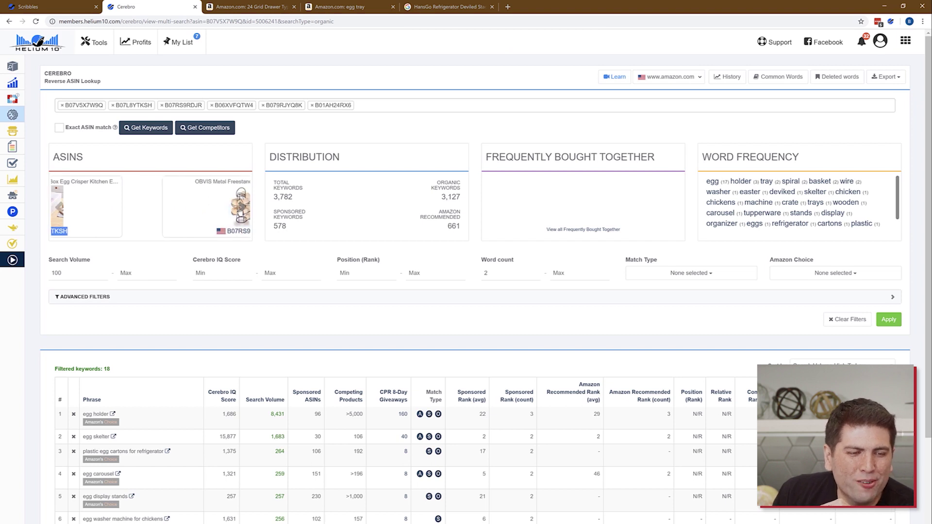
{"action": "left_click", "coordinate": [165, 232]}
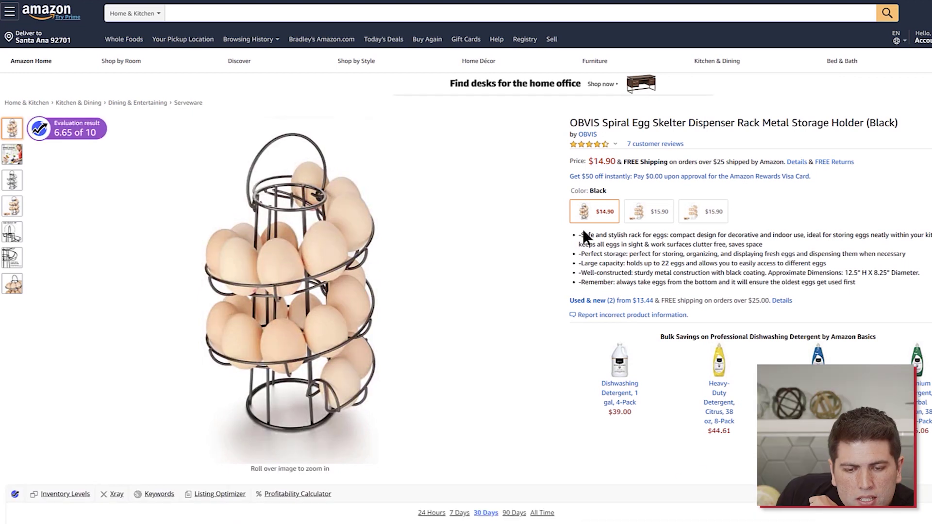
{"action": "left_click_drag", "start_coordinate": [660, 235], "coordinate": [698, 236]}
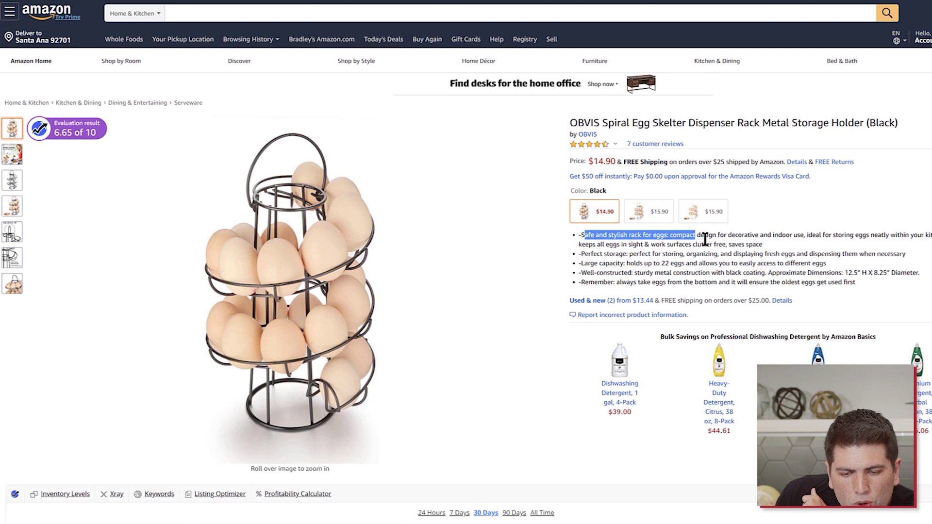
{"action": "left_click", "coordinate": [705, 238]}
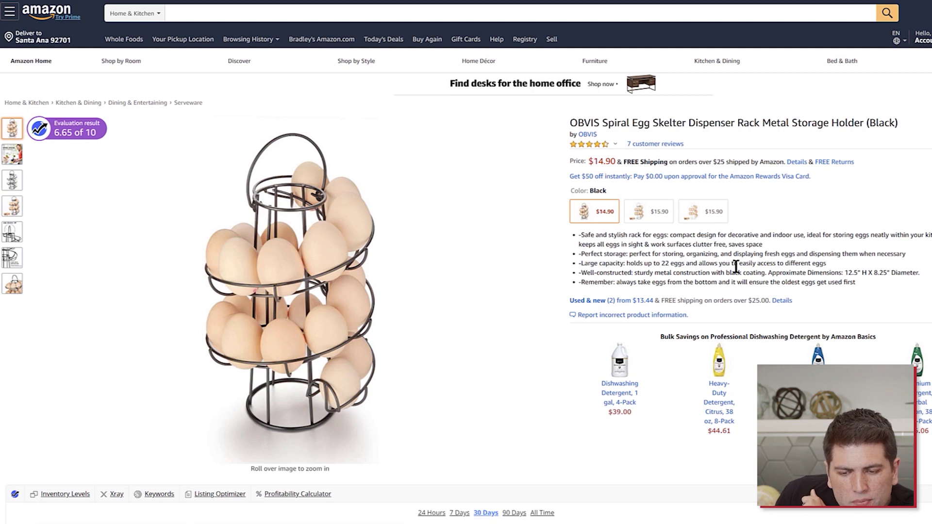
{"action": "left_click_drag", "start_coordinate": [737, 237], "coordinate": [581, 244]}
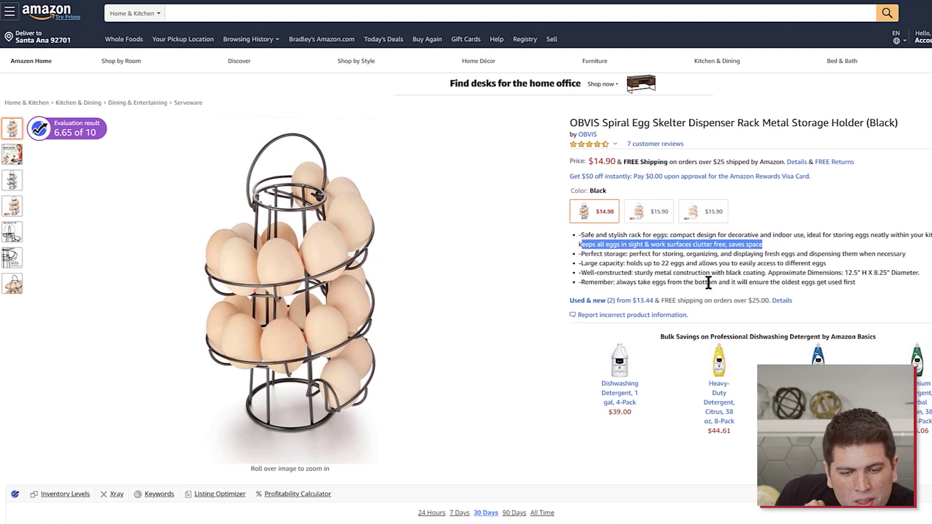
{"action": "left_click_drag", "start_coordinate": [592, 269], "coordinate": [689, 265]}
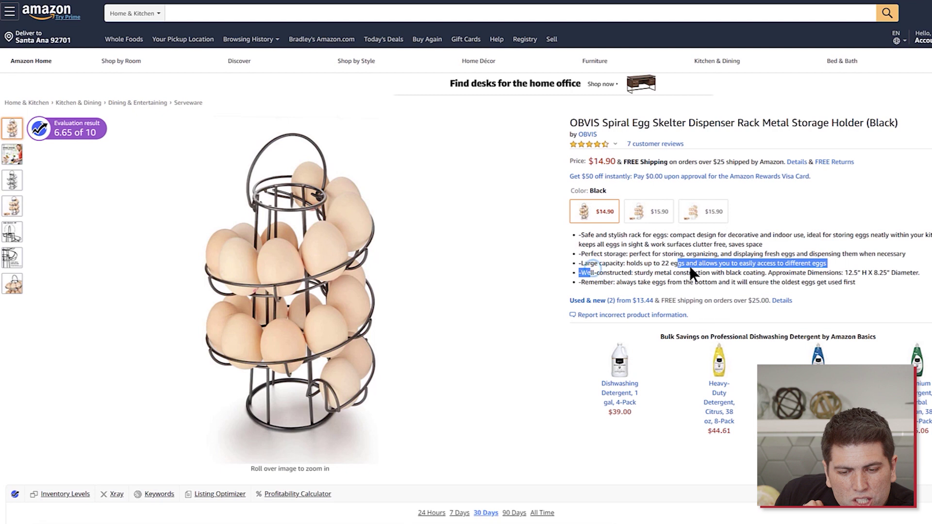
{"action": "left_click_drag", "start_coordinate": [603, 273], "coordinate": [702, 276]}
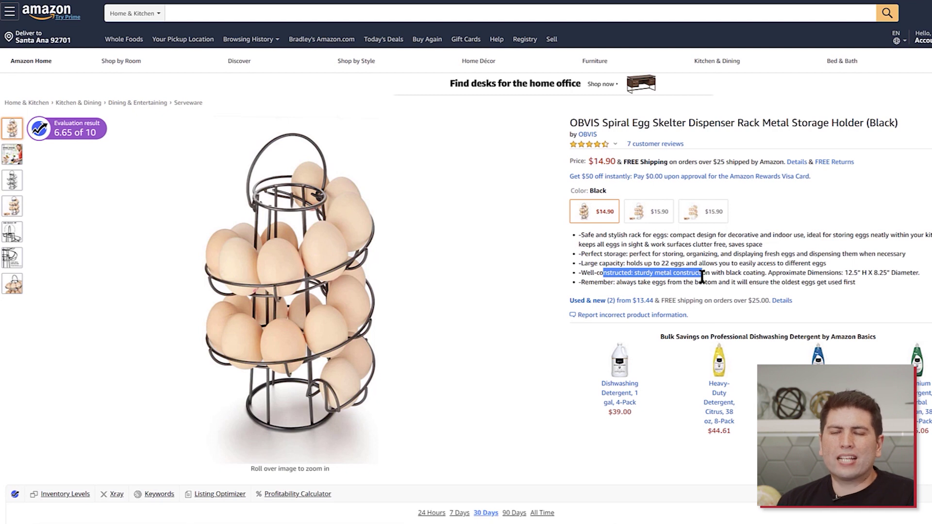
{"action": "left_click", "coordinate": [593, 240]}
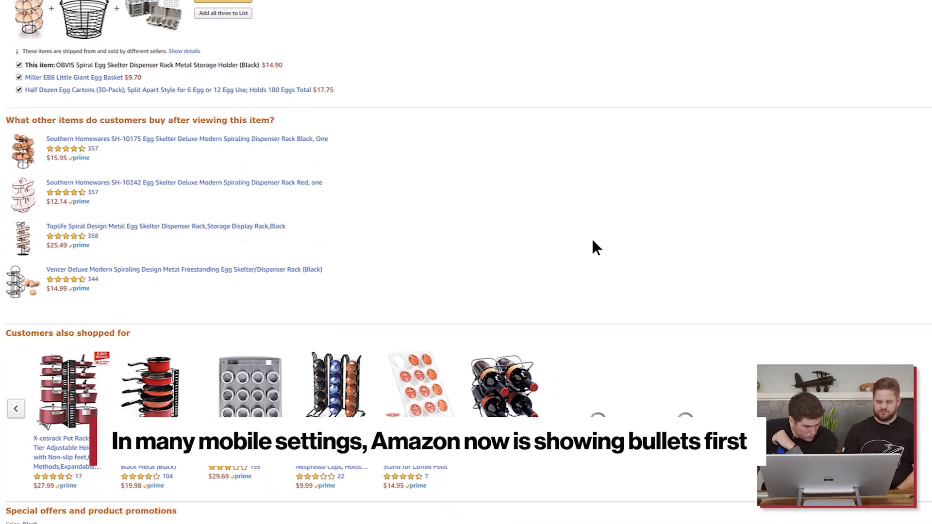
Read the OBVIS listing's product description and review the opening words of its first bullet point.
{"action": "scroll", "coordinate": [593, 245], "scroll_direction": "down", "scroll_amount": 5}
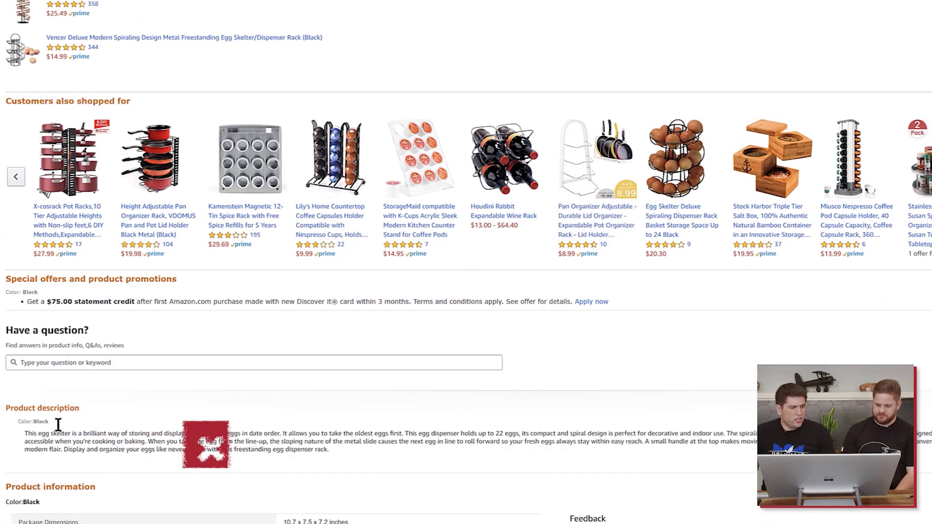
{"action": "left_click_drag", "start_coordinate": [27, 433], "coordinate": [591, 429]}
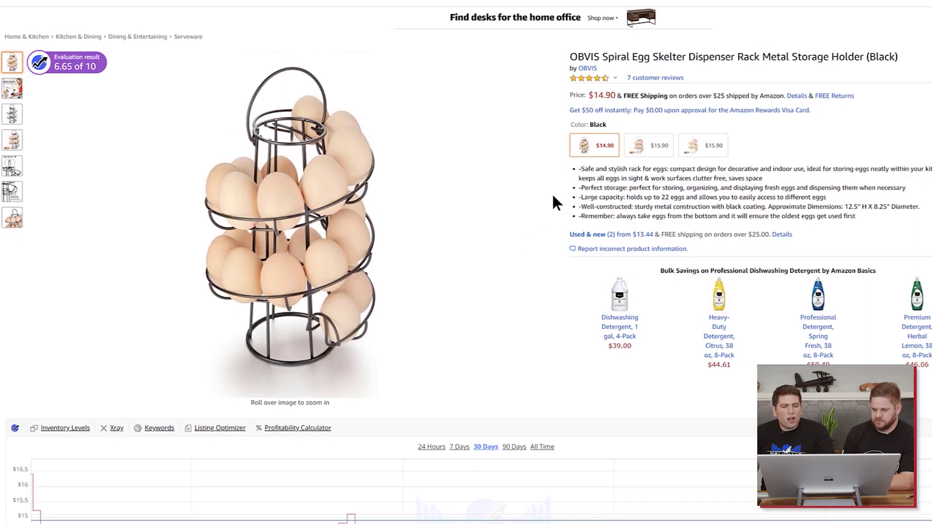
{"action": "mouse_move", "coordinate": [581, 168]}
{"action": "left_mouse_down"}
{"action": "mouse_move", "coordinate": [636, 169]}
{"action": "mouse_move", "coordinate": [584, 171]}
{"action": "mouse_move", "coordinate": [596, 170]}
{"action": "left_mouse_up"}
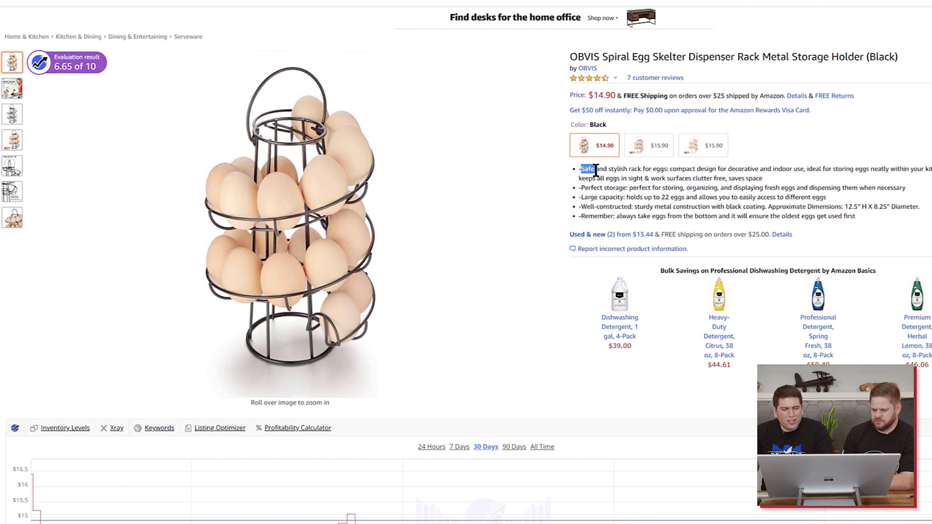
{"action": "left_click_drag", "start_coordinate": [618, 169], "coordinate": [668, 169]}
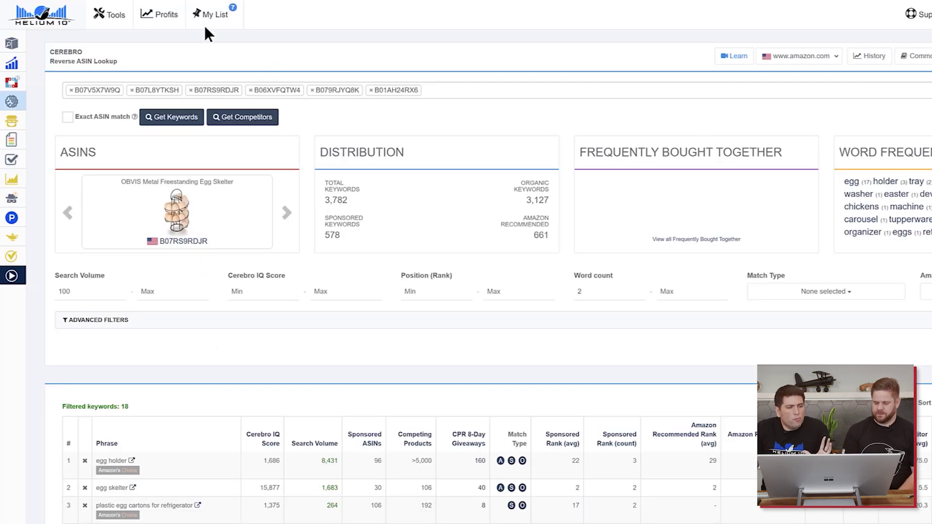
Open the KooK Deviled Egg Dish and Le Creuset Deviled Egg Platter listings from Cerebro and read the KooK listing's first bullet point.
{"action": "left_click", "coordinate": [286, 213]}
{"action": "left_click", "coordinate": [287, 214]}
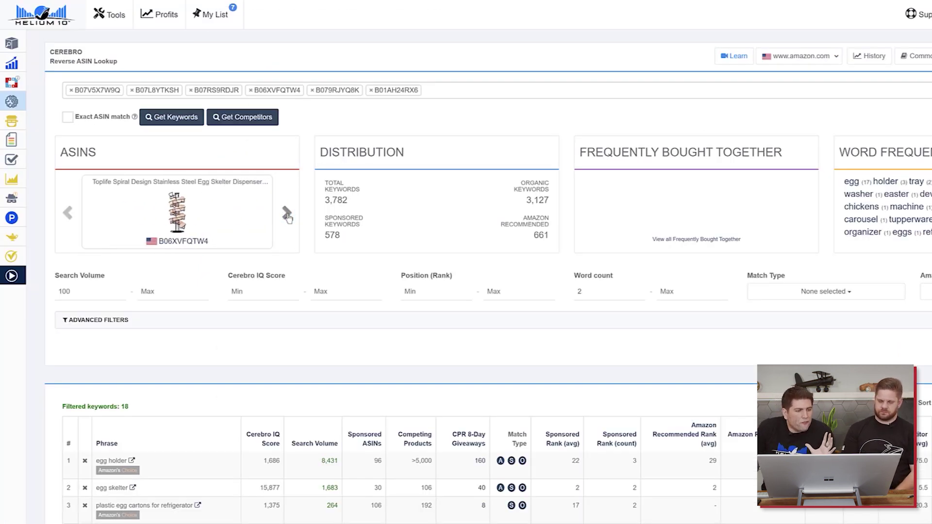
{"action": "left_click", "coordinate": [287, 215]}
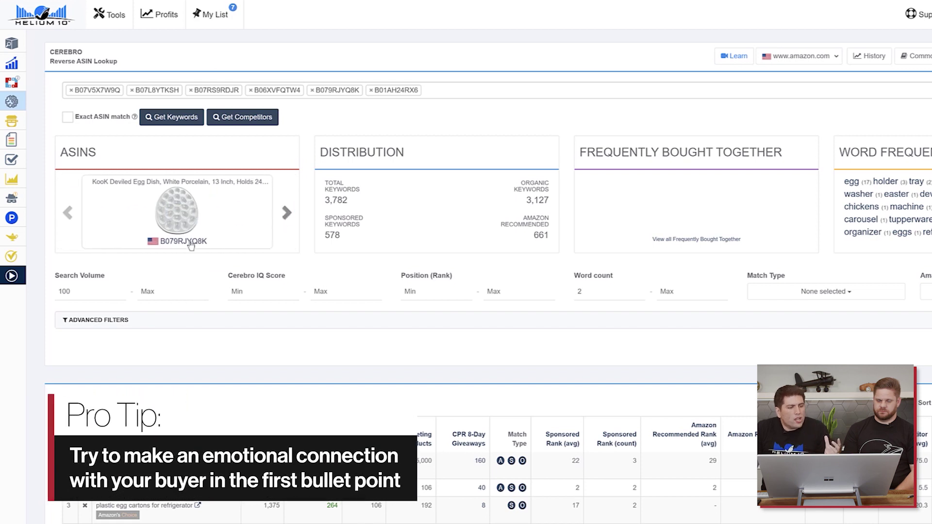
{"action": "left_click", "coordinate": [187, 241]}
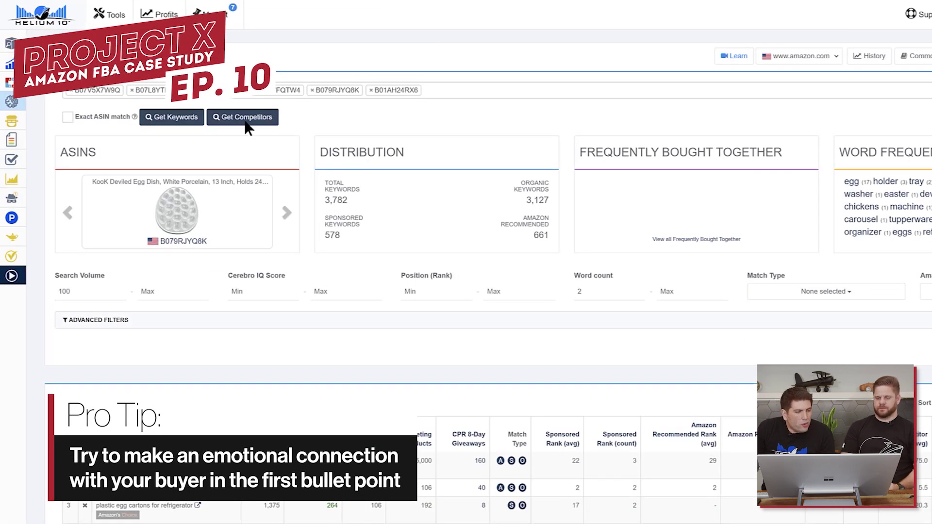
{"action": "left_click", "coordinate": [288, 214]}
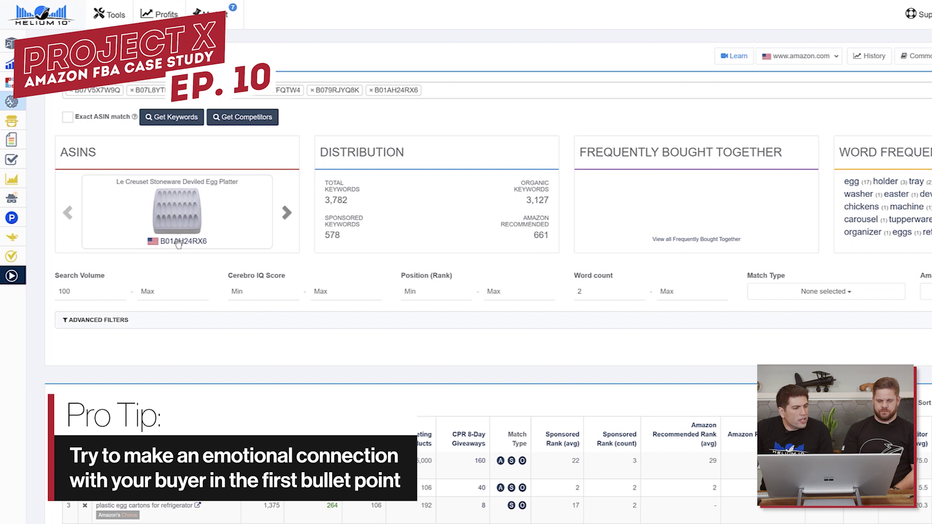
{"action": "left_click", "coordinate": [179, 243]}
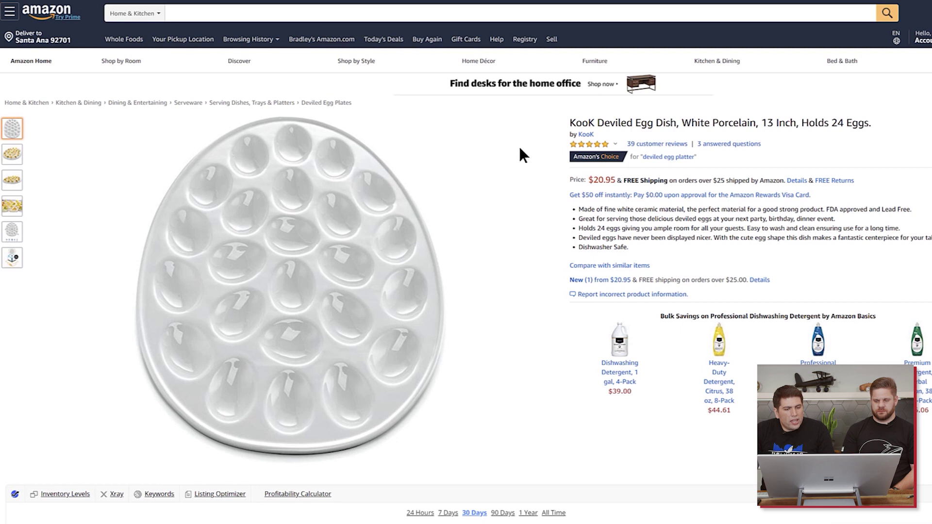
{"action": "left_click_drag", "start_coordinate": [595, 209], "coordinate": [684, 210]}
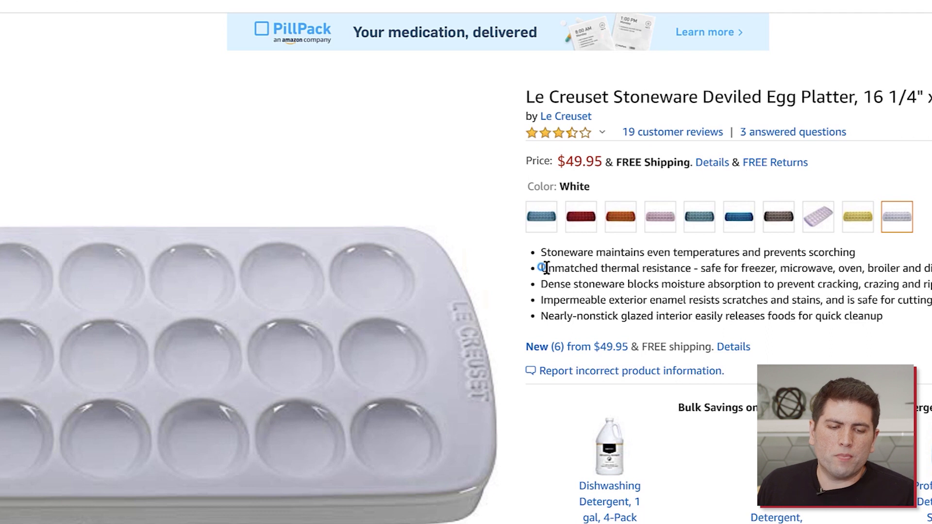
Read the Le Creuset platter listing's second bullet point, on unmatched thermal resistance.
{"action": "left_click_drag", "start_coordinate": [543, 268], "coordinate": [929, 269]}
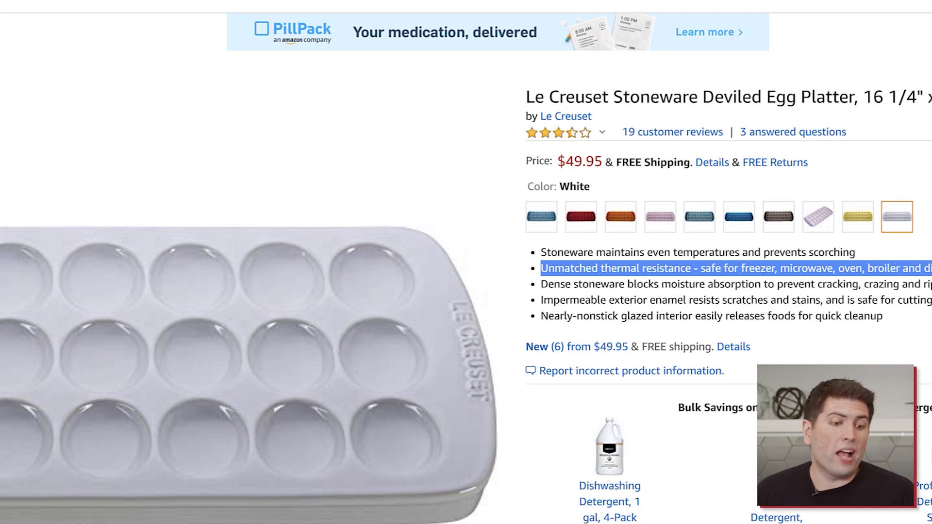
{"action": "left_click", "coordinate": [759, 271]}
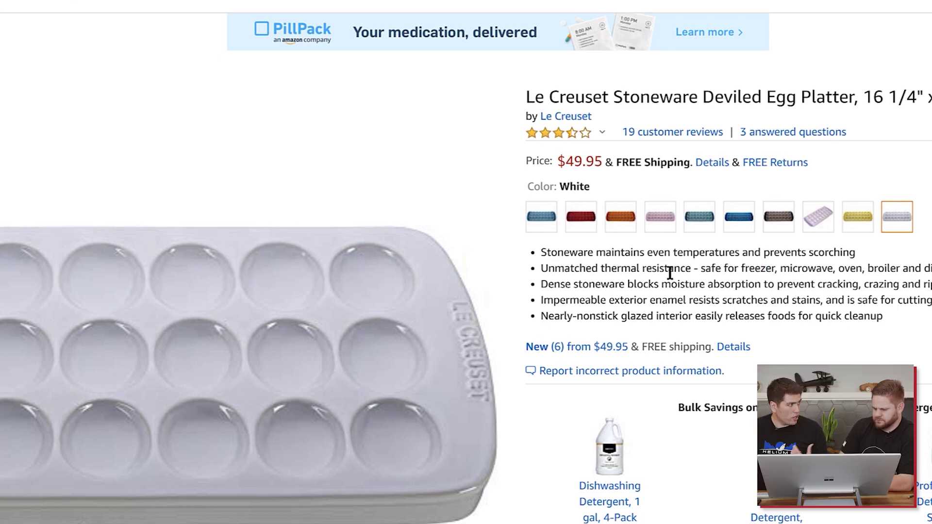
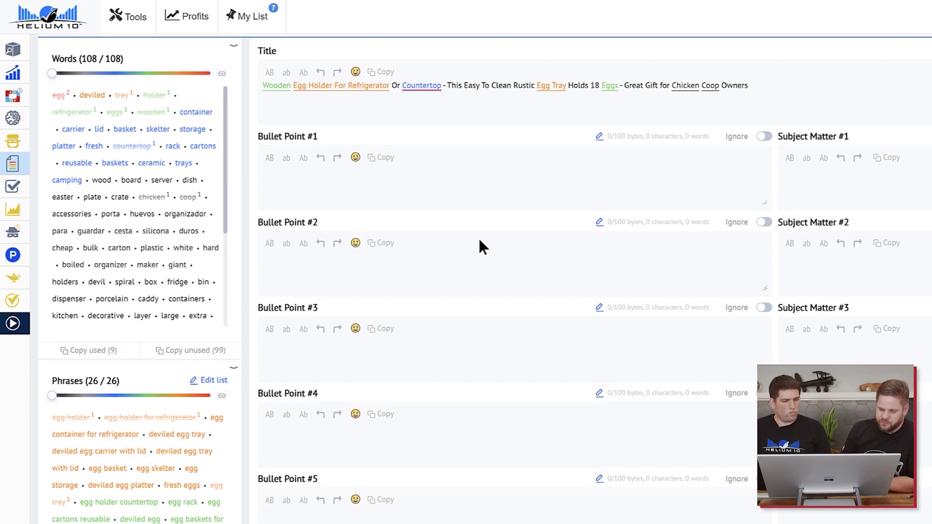
Return to the Scribbles listing draft and begin Bullet Point #1 with "This beautiful egg tray".
{"action": "left_click", "coordinate": [499, 177]}
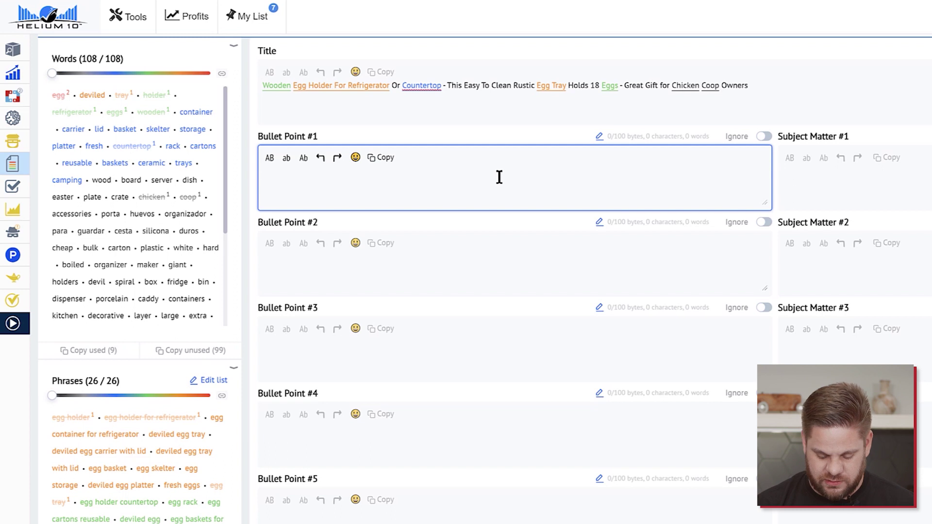
{"action": "type", "text": "This"}
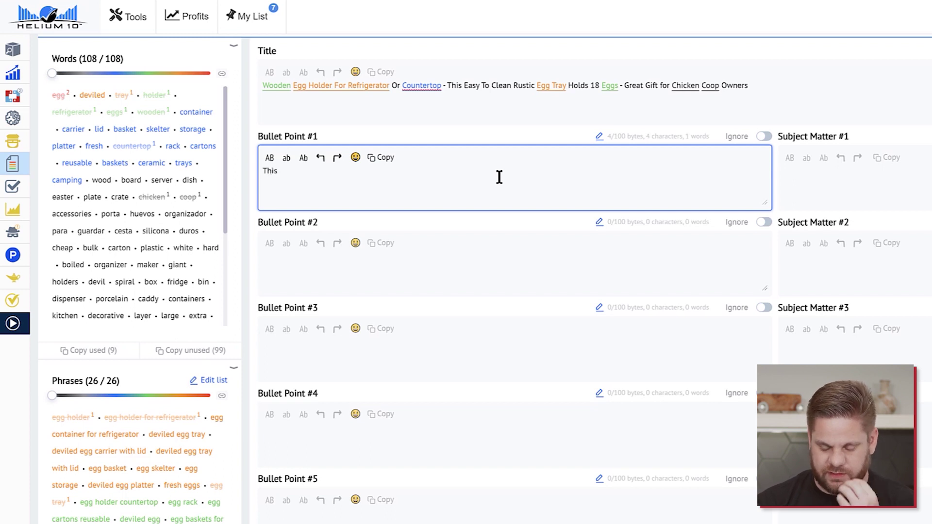
{"action": "key", "text": "BackSpace"}
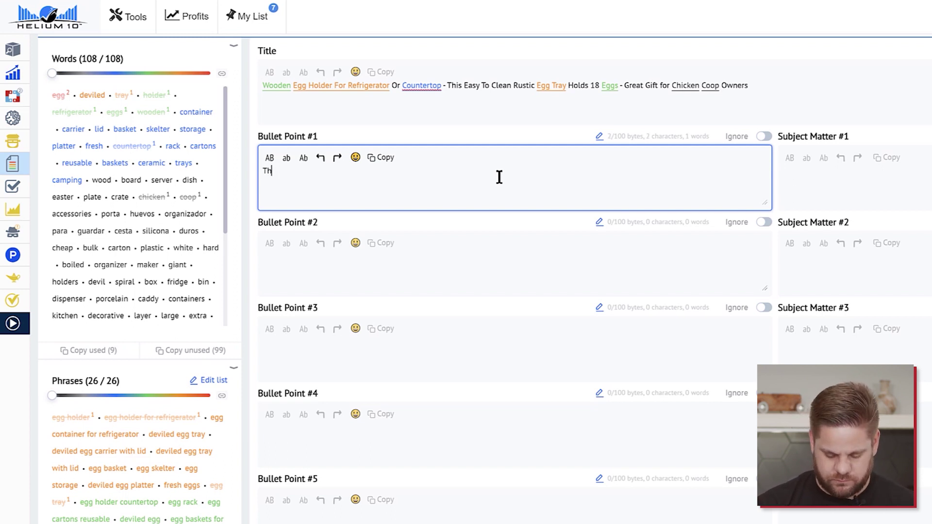
{"action": "type", "text": "is beautiful"}
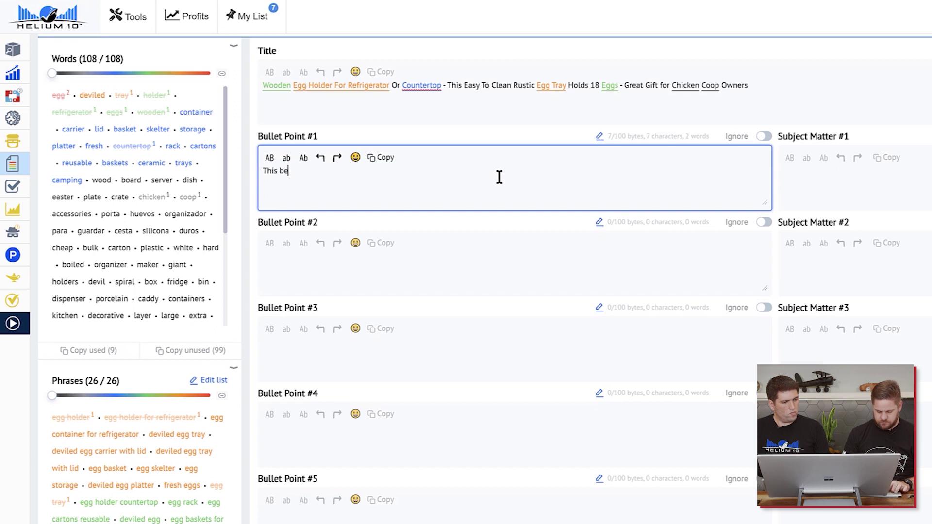
{"action": "type", "text": " egg tray"}
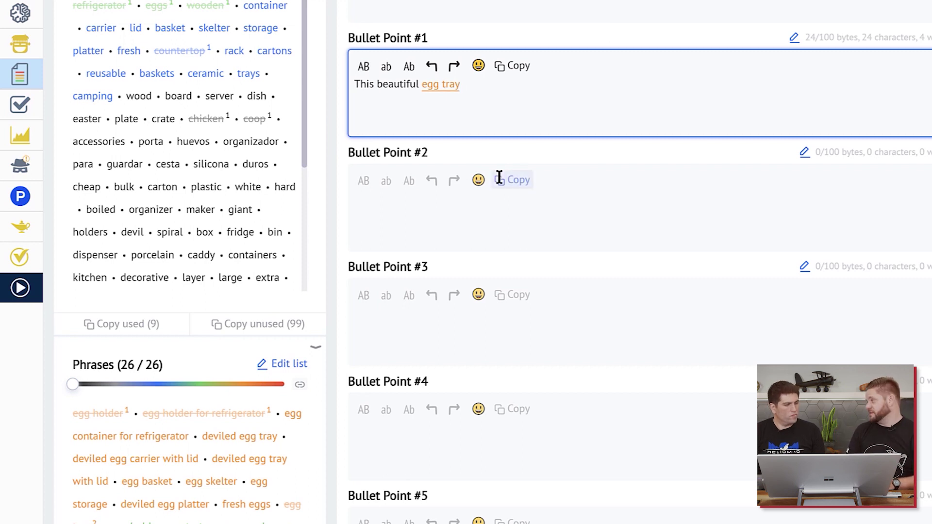
Check the keyword lists and continue Bullet Point #1 with "Is great for egg storage, or presenting deviled eggs".
{"action": "scroll", "coordinate": [246, 144], "scroll_direction": "down", "scroll_amount": 4}
{"action": "scroll", "coordinate": [246, 143], "scroll_direction": "down", "scroll_amount": 1}
{"action": "scroll", "coordinate": [245, 143], "scroll_direction": "up", "scroll_amount": 5}
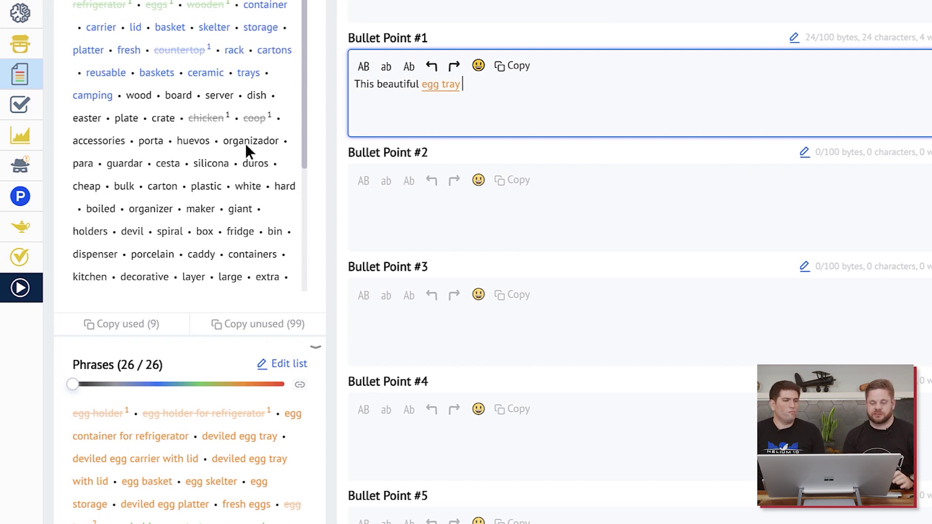
{"action": "scroll", "coordinate": [481, 122], "scroll_direction": "up", "scroll_amount": 1}
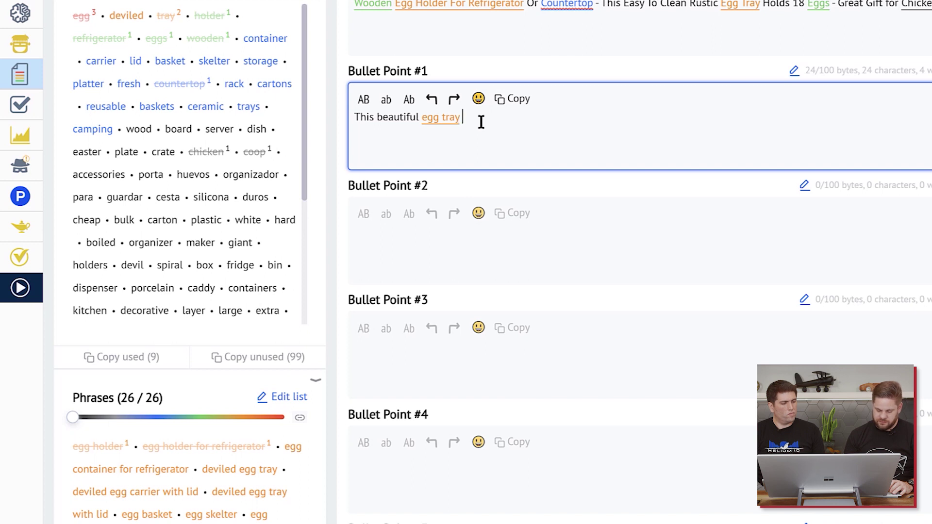
{"action": "type", "text": "Is gre"}
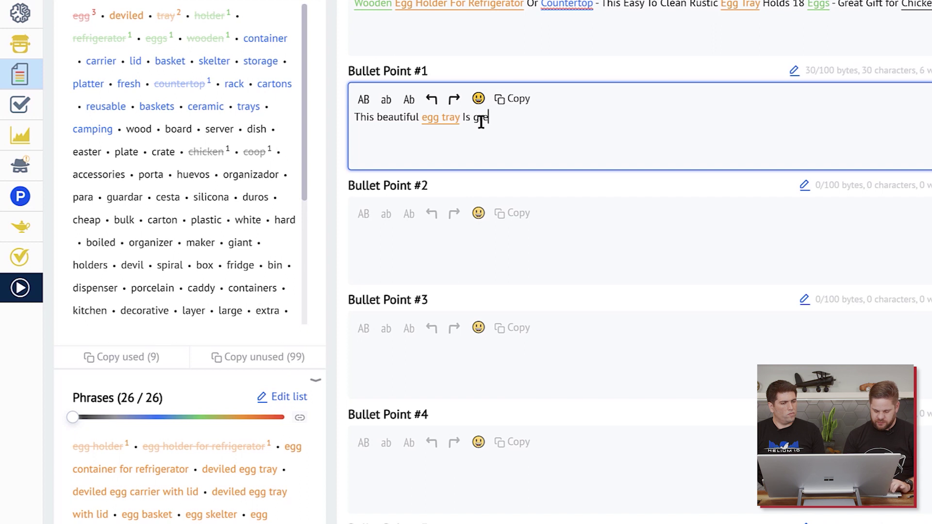
{"action": "type", "text": "at for egg stor"}
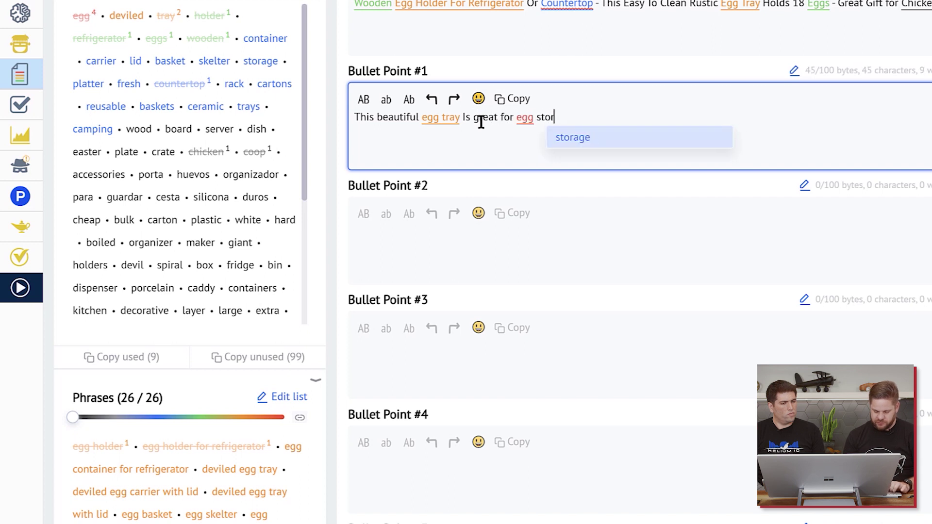
{"action": "type", "text": "age, or presentin"}
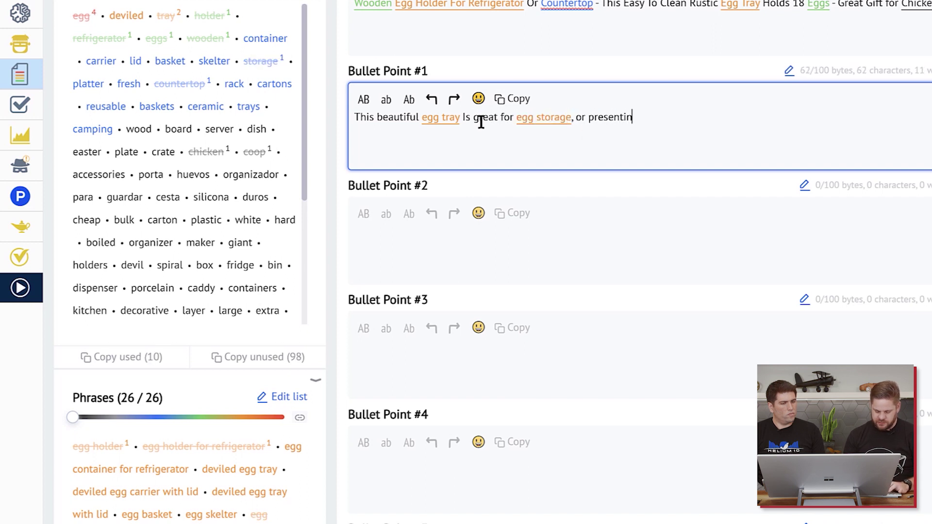
{"action": "type", "text": "g deviled egg"}
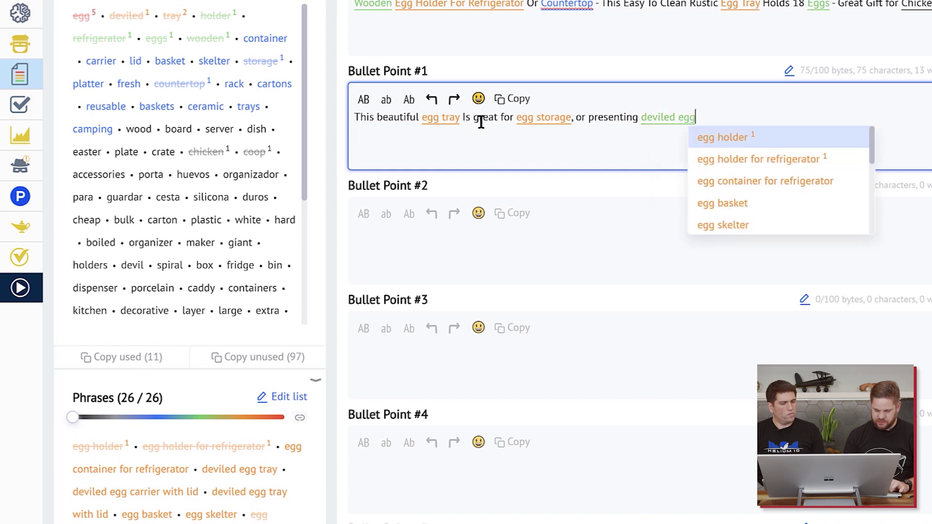
{"action": "type", "text": "s"}
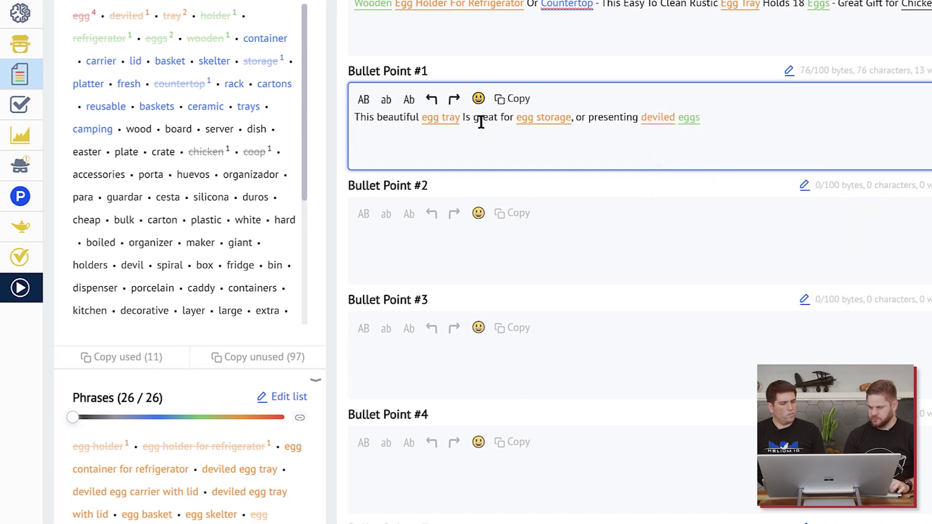
Replace "presenting deviled eggs" at the end of Bullet Point #1 with "as a deviled egg platter.".
{"action": "key", "text": "BackSpace"}
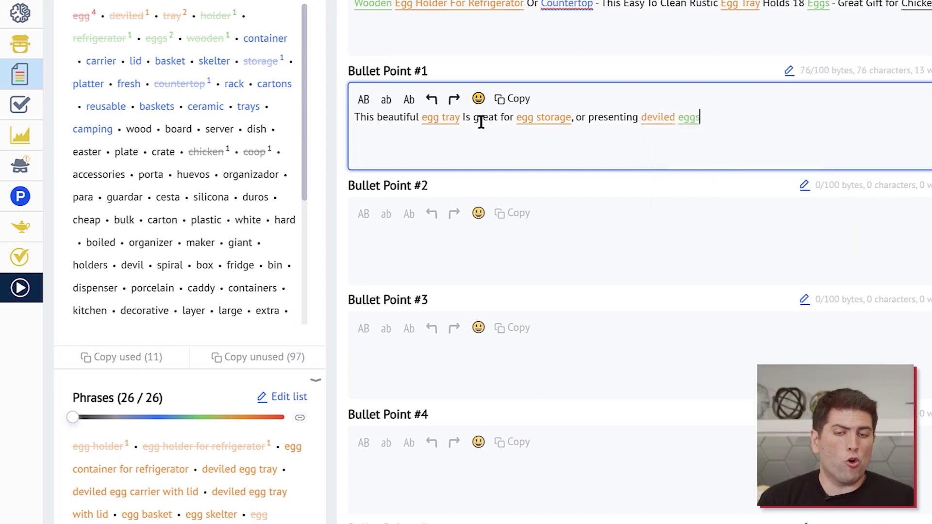
{"action": "key", "text": "BackSpace"}
{"action": "key", "text": "BackSpace"}
{"action": "key", "text": "BackSpace"}
{"action": "key", "text": "BackSpace"}
{"action": "key", "text": "BackSpace"}
{"action": "key", "text": "BackSpace"}
{"action": "key", "text": "BackSpace"}
{"action": "key", "text": "BackSpace"}
{"action": "key", "text": "BackSpace"}
{"action": "key", "text": "BackSpace"}
{"action": "key", "text": "BackSpace"}
{"action": "key", "text": "BackSpace"}
{"action": "key", "text": "BackSpace"}
{"action": "key", "text": "BackSpace"}
{"action": "key", "text": "BackSpace"}
{"action": "key", "text": "BackSpace"}
{"action": "key", "text": "BackSpace"}
{"action": "key", "text": "BackSpace"}
{"action": "key", "text": "BackSpace"}
{"action": "key", "text": "BackSpace"}
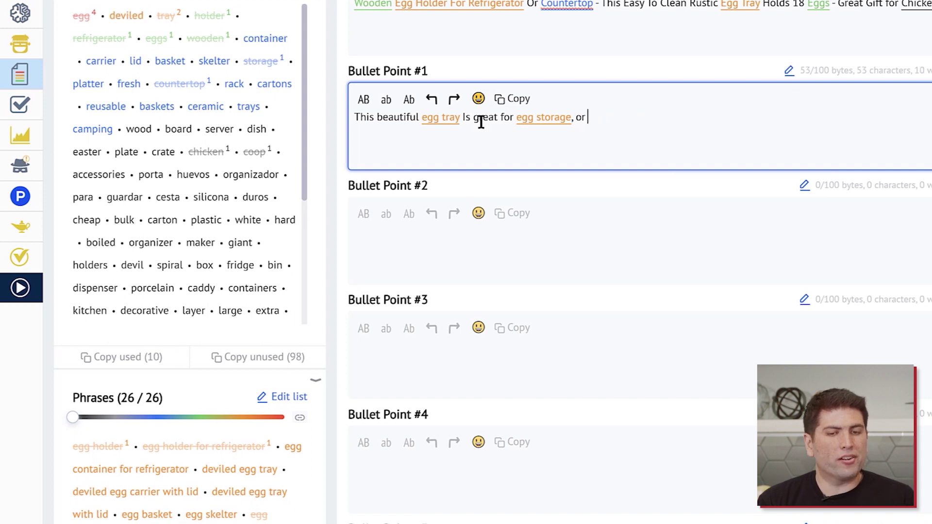
{"action": "type", "text": "as a deviled a"}
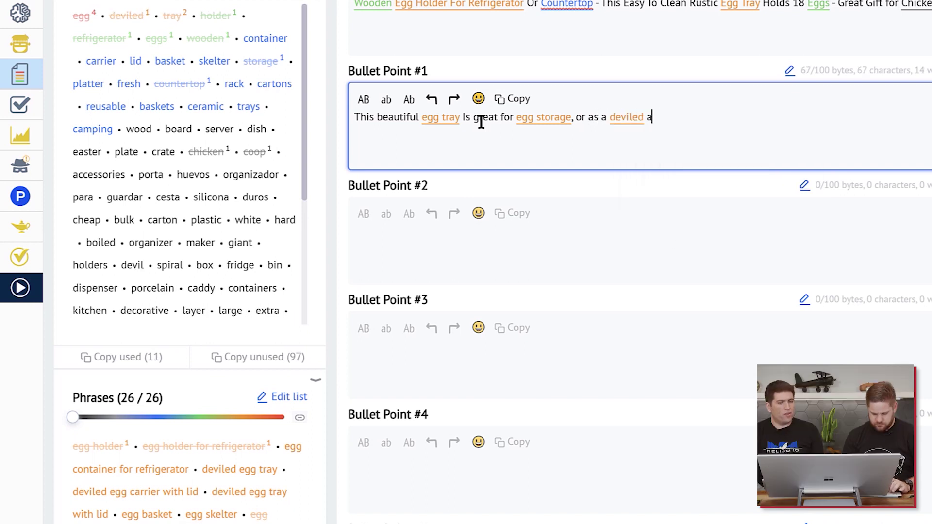
{"action": "key", "text": "BackSpace"}
{"action": "type", "text": "egg pla"}
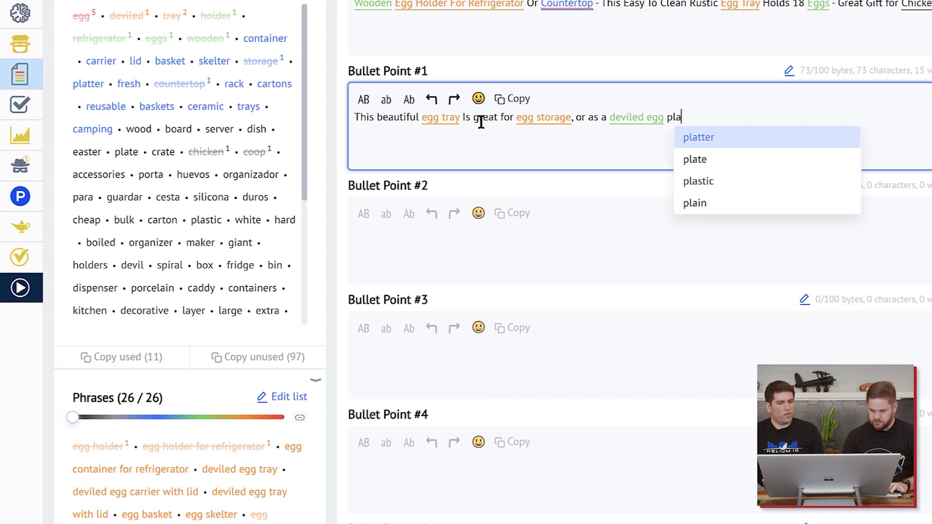
{"action": "type", "text": "tter."}
Insert "rustic and beautiful" before "deviled egg platter" in Bullet Point #1 and return to the end of the sentence.
{"action": "key", "text": "Left"}
{"action": "key", "text": "Left"}
{"action": "key", "text": "Left"}
{"action": "key", "text": "Left"}
{"action": "key", "text": "Left"}
{"action": "key", "text": "Left"}
{"action": "key", "text": "Left"}
{"action": "key", "text": "Left"}
{"action": "key", "text": "Left"}
{"action": "key", "text": "Left"}
{"action": "key", "text": "Left"}
{"action": "key", "text": "Left"}
{"action": "key", "text": "Left"}
{"action": "key", "text": "Left"}
{"action": "key", "text": "Left"}
{"action": "key", "text": "Left"}
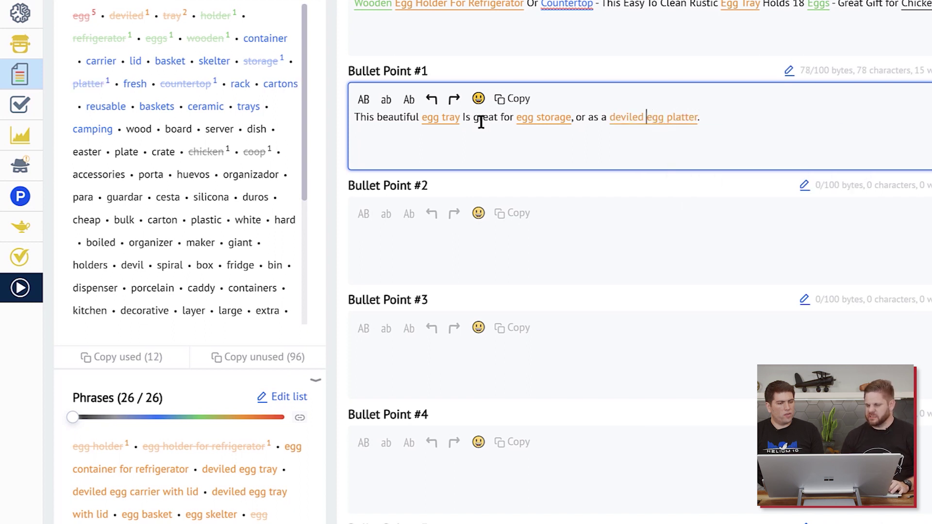
{"action": "key", "text": "Left"}
{"action": "key", "text": "Left"}
{"action": "key", "text": "Left"}
{"action": "key", "text": "Left"}
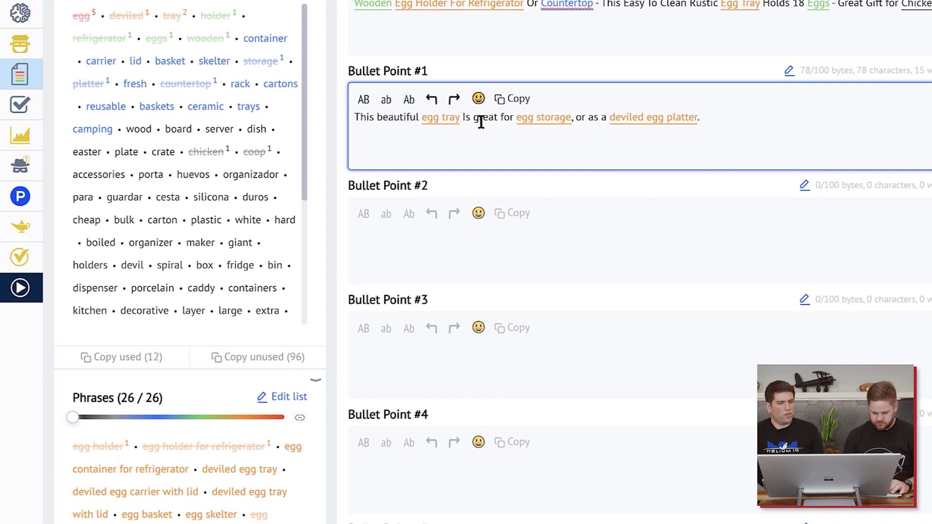
{"action": "type", "text": "rustic "}
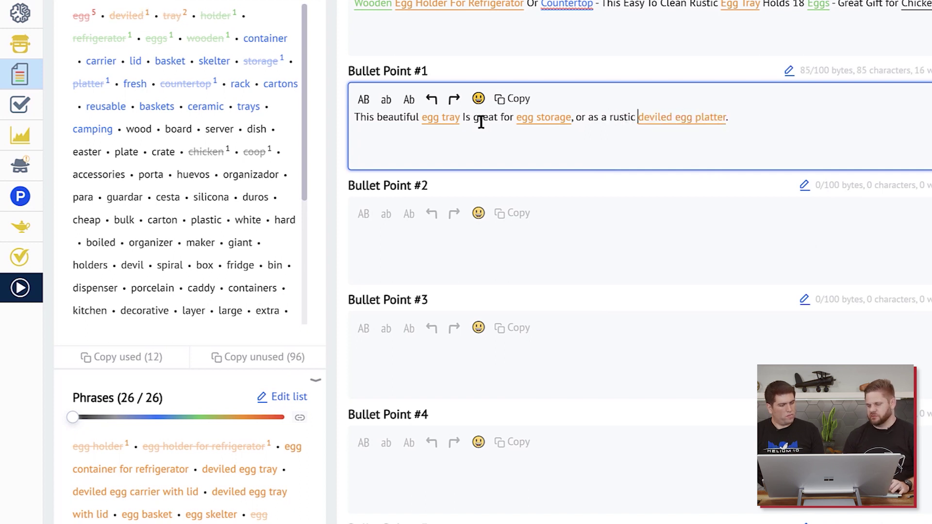
{"action": "type", "text": "and beautiful"}
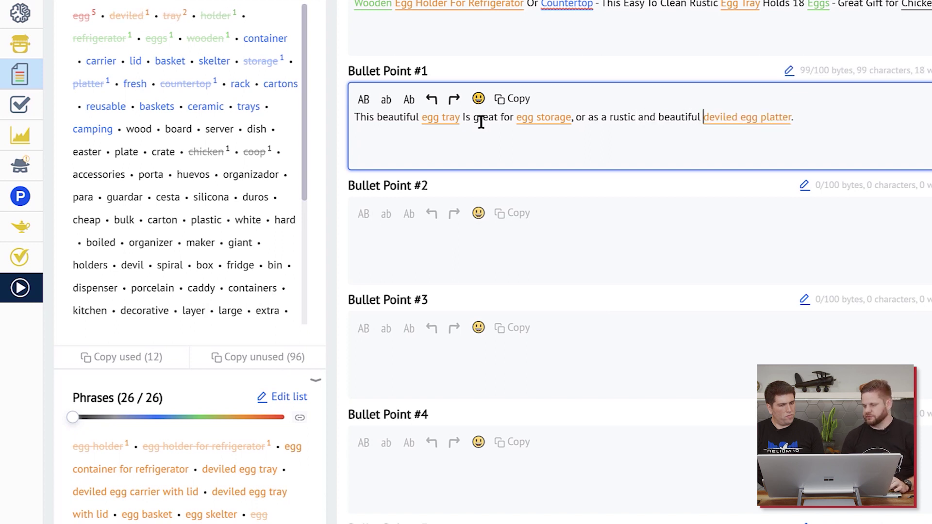
{"action": "key", "text": "Right"}
{"action": "key", "text": "Right"}
{"action": "key", "text": "Right"}
{"action": "key", "text": "Right"}
{"action": "key", "text": "Right"}
{"action": "key", "text": "Right"}
{"action": "key", "text": "Right"}
{"action": "key", "text": "Right"}
{"action": "key", "text": "Right"}
{"action": "key", "text": "Right"}
{"action": "key", "text": "Right"}
{"action": "key", "text": "Right"}
{"action": "key", "text": "Right"}
{"action": "key", "text": "Right"}
{"action": "key", "text": "Right"}
{"action": "key", "text": "Right"}
{"action": "key", "text": "Right"}
{"action": "key", "text": "Right"}
{"action": "key", "text": "Right"}
{"action": "key", "text": "Right"}
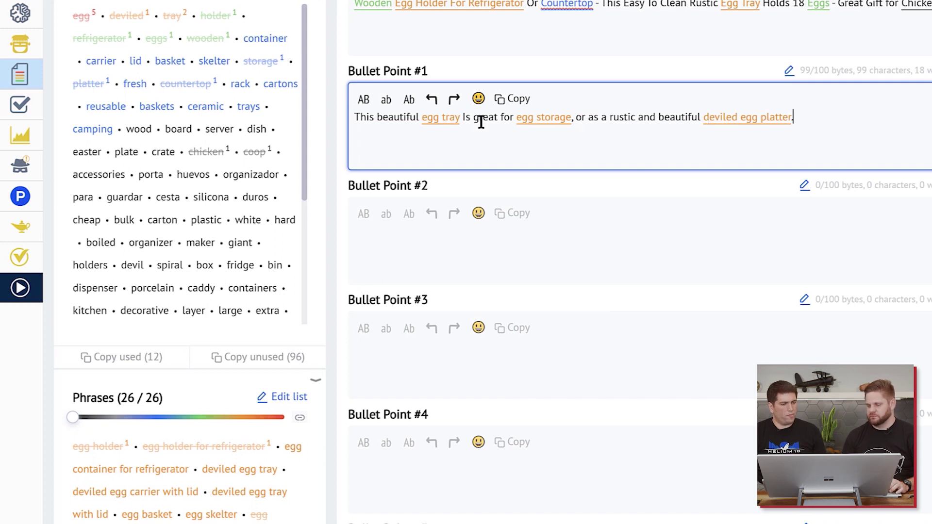
Move on to Bullet Point #2 and review the unused words and phrases for keywords to include.
{"action": "key", "text": "Tab"}
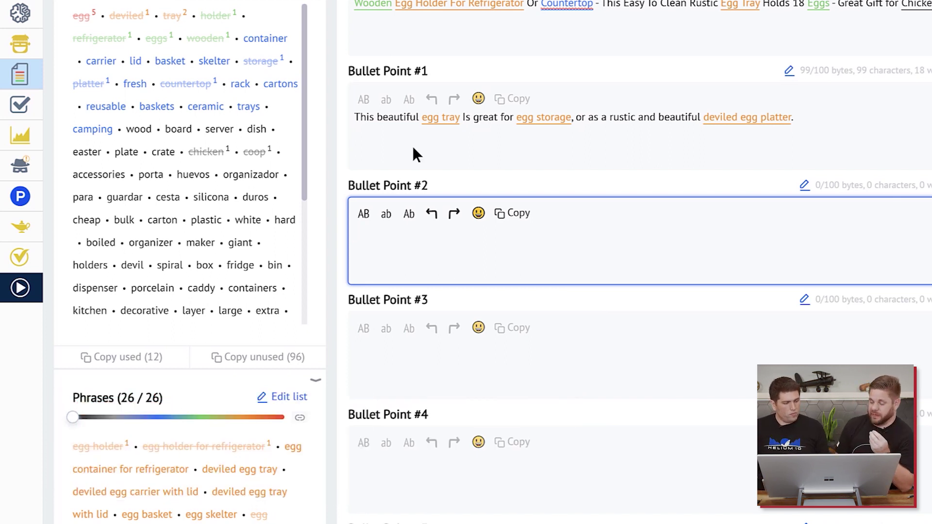
{"action": "scroll", "coordinate": [104, 265], "scroll_direction": "down", "scroll_amount": 2}
{"action": "scroll", "coordinate": [209, 479], "scroll_direction": "down", "scroll_amount": 2}
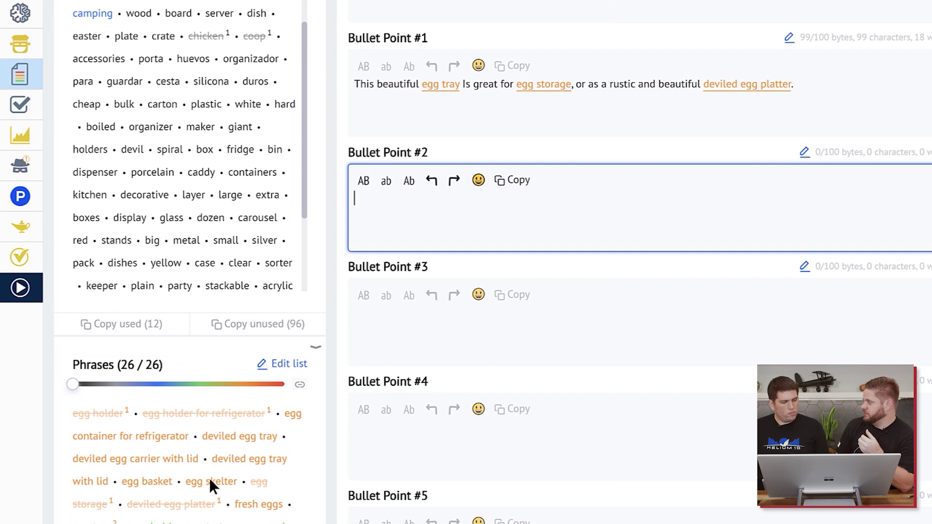
{"action": "scroll", "coordinate": [234, 480], "scroll_direction": "down", "scroll_amount": 3}
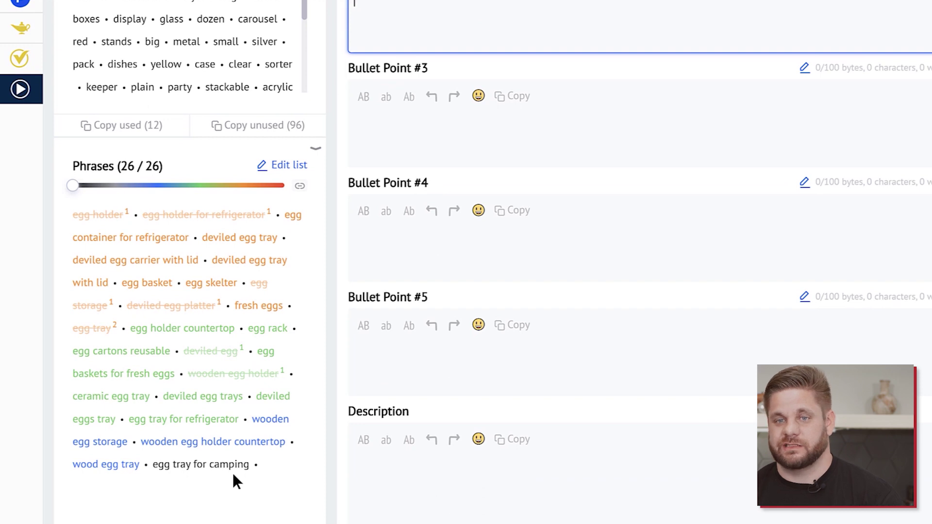
{"action": "scroll", "coordinate": [232, 472], "scroll_direction": "up", "scroll_amount": 2}
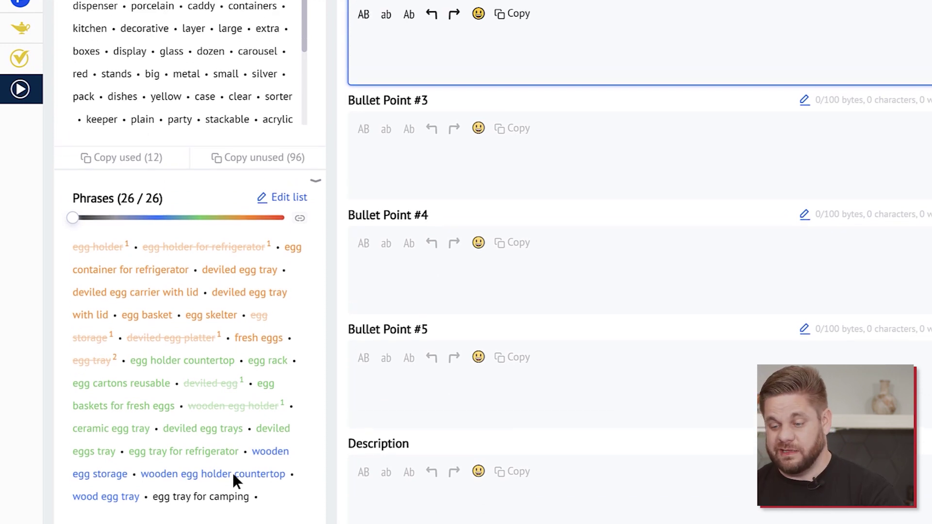
{"action": "scroll", "coordinate": [215, 238], "scroll_direction": "up", "scroll_amount": 6}
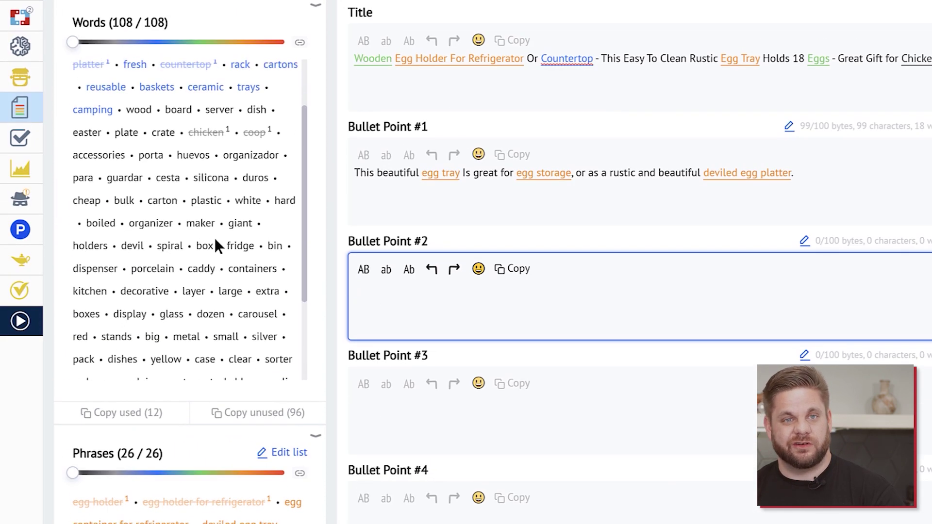